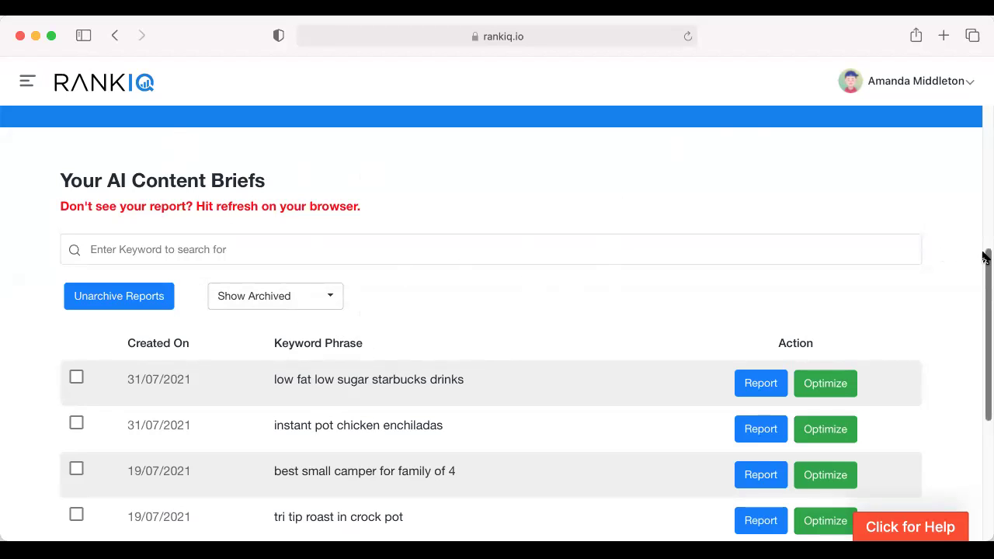
Open the keyword library from the report page and look through its list of niches without choosing one.
left_click_drag(983, 256, 976, 98)
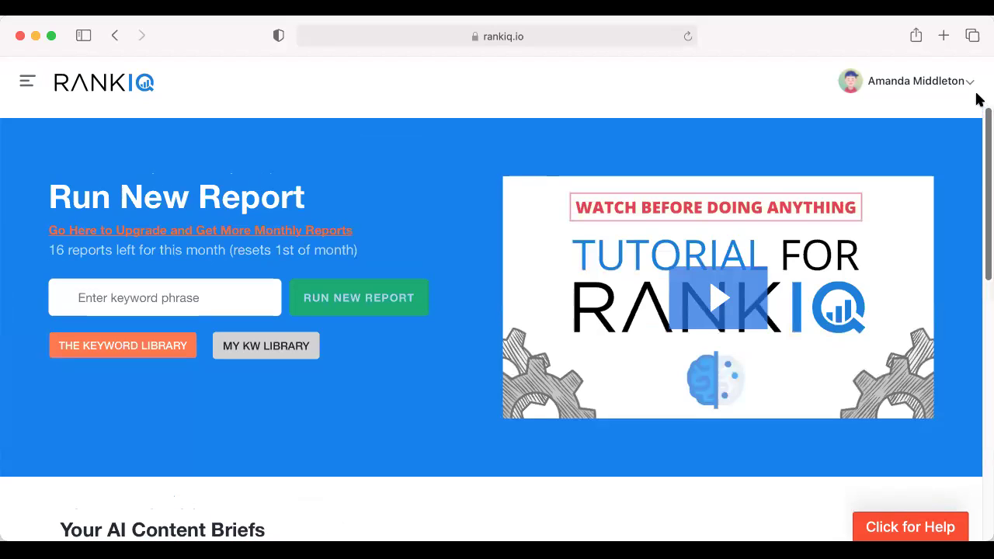
left_click(110, 350)
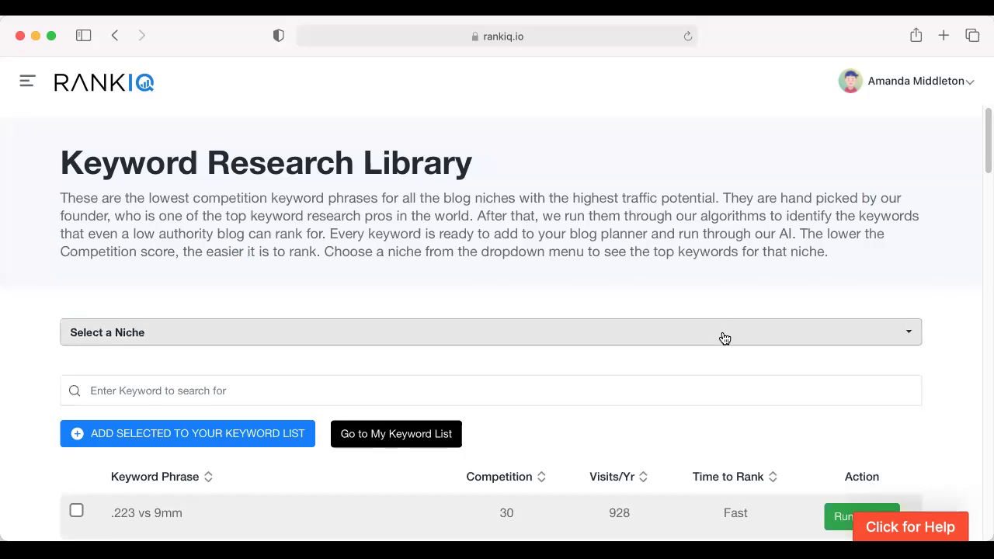
left_click(724, 337)
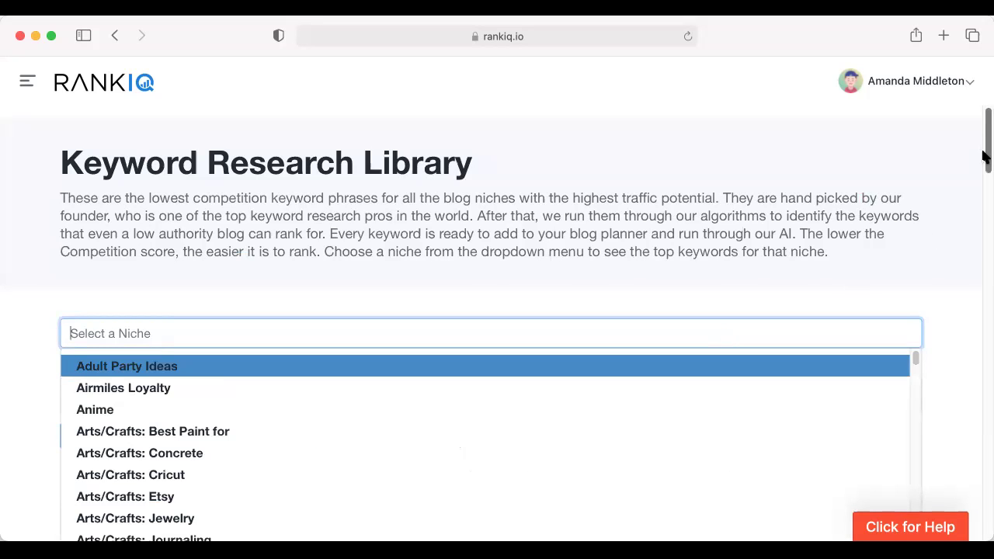
left_click_drag(983, 175, 950, 183)
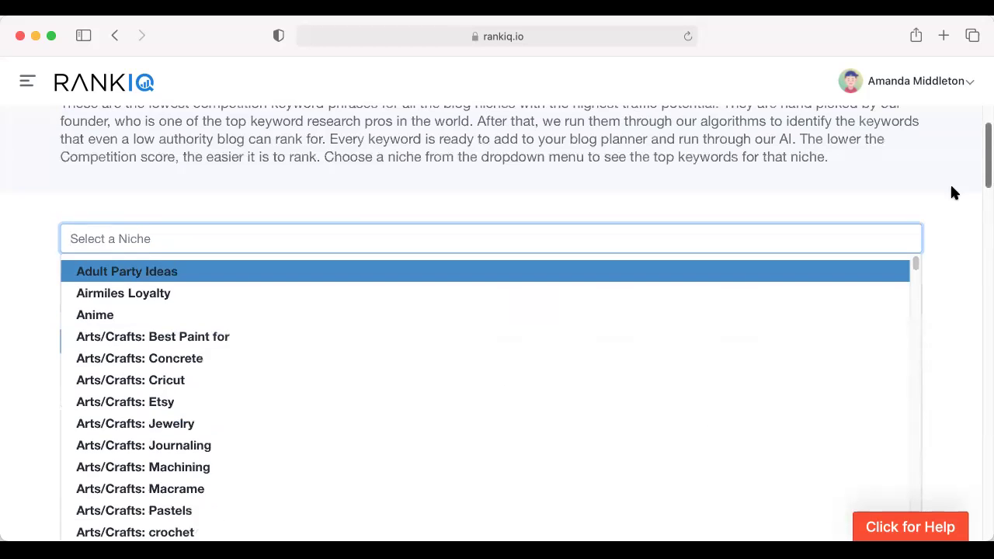
left_click(956, 227)
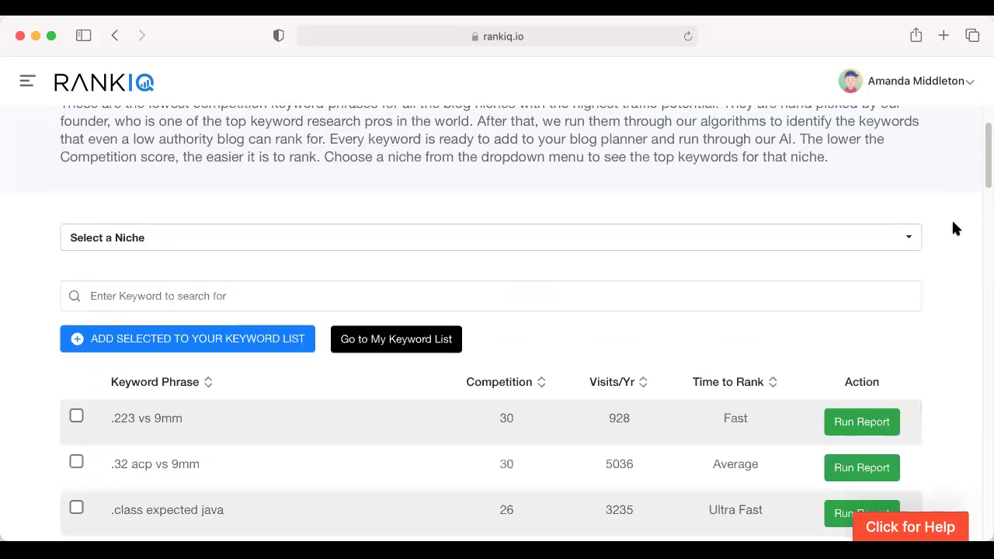
Search the keyword library for "enchiladas" and compare the matching phrases by competition, yearly visits and time to rank.
left_click(132, 297)
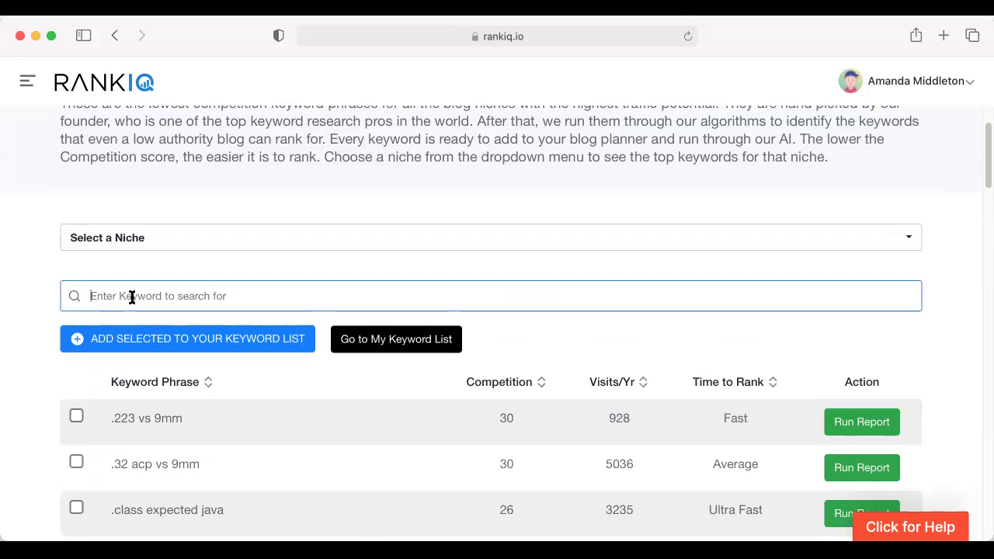
type("enchilada")
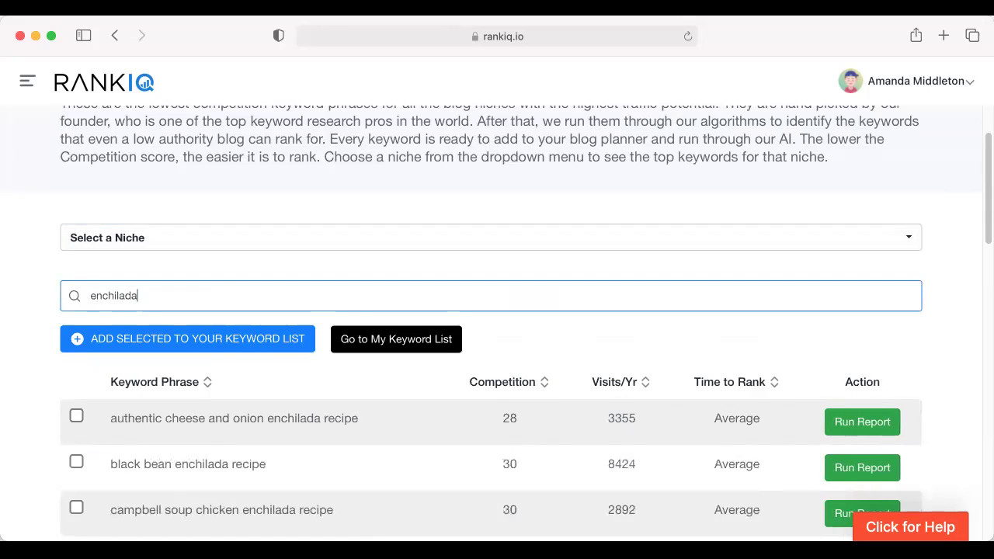
type("s")
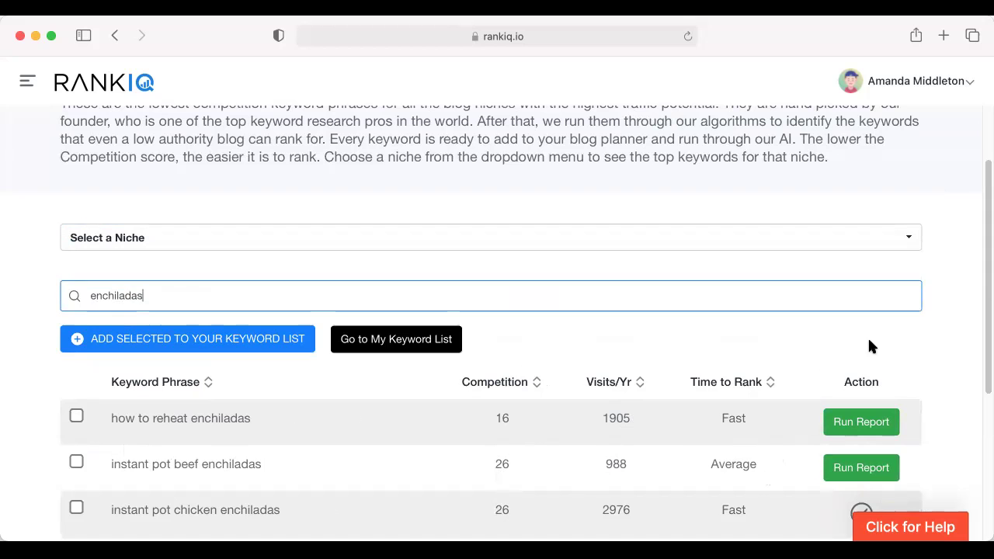
left_click_drag(982, 200, 984, 306)
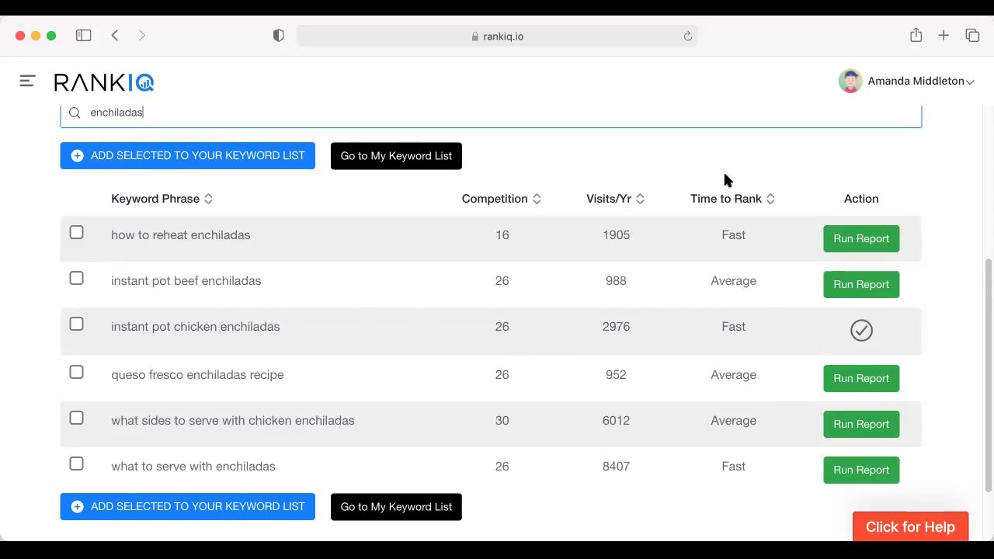
Return to the home page, list the archived AI content briefs and open the report for "instant pot chicken enchiladas".
left_click_drag(984, 270, 970, 80)
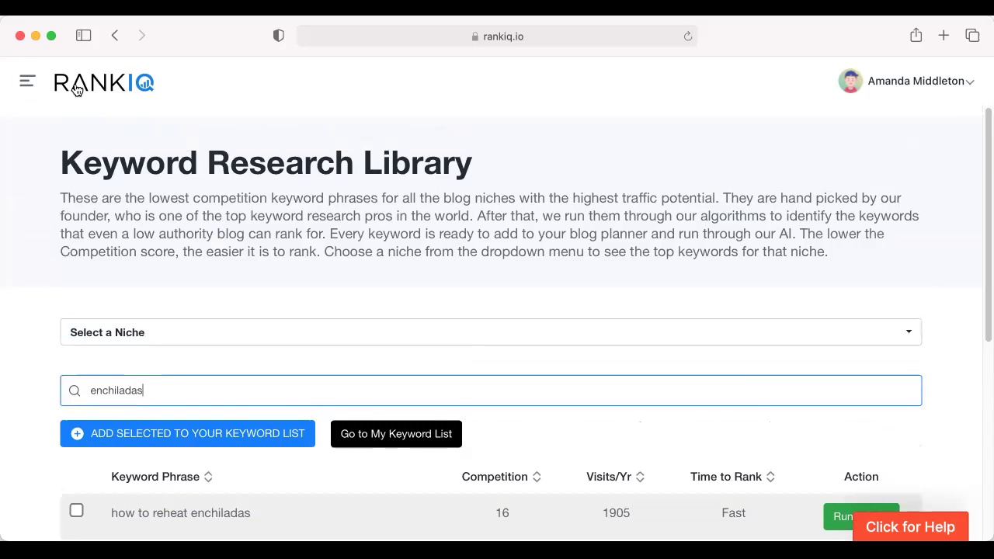
left_click(29, 82)
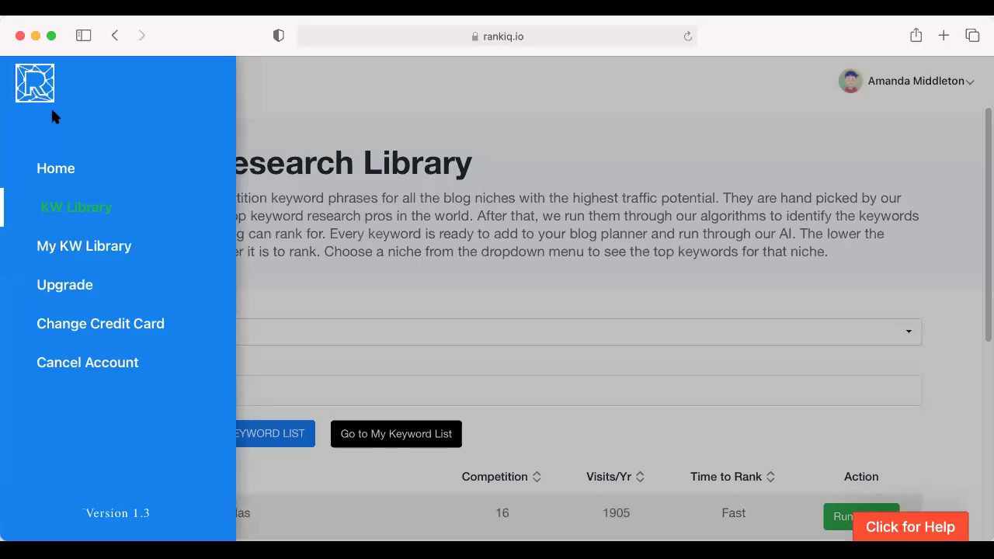
left_click(264, 94)
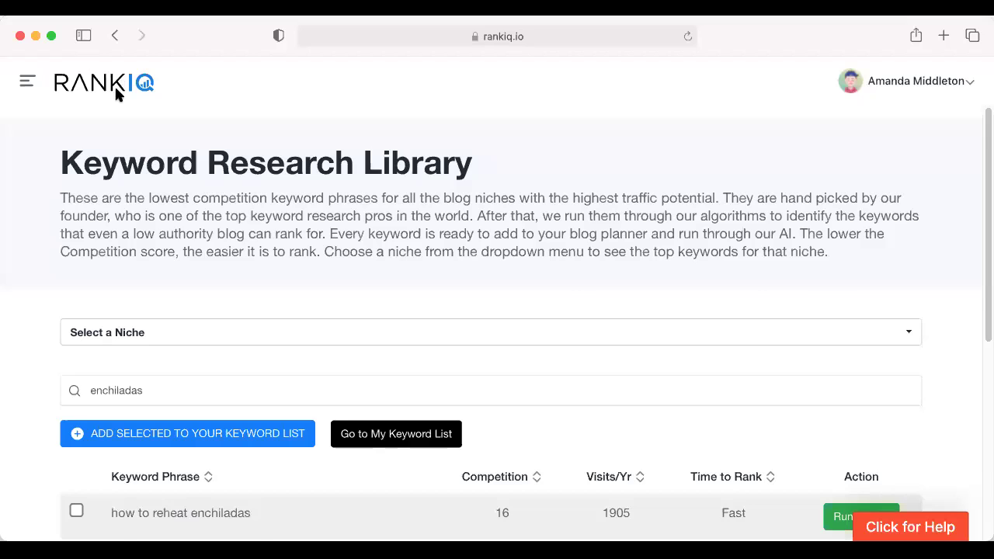
left_click(115, 83)
left_click_drag(984, 124, 985, 334)
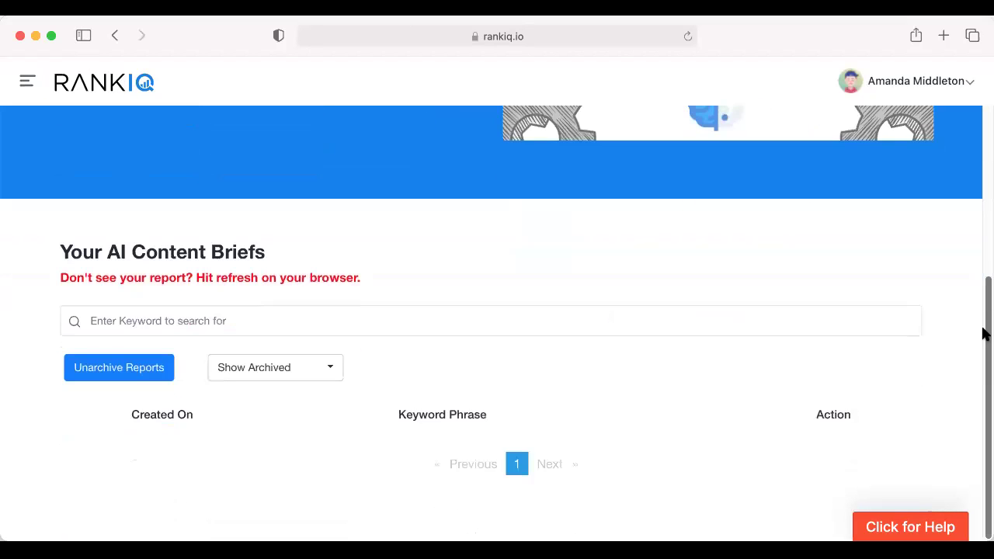
left_click(295, 369)
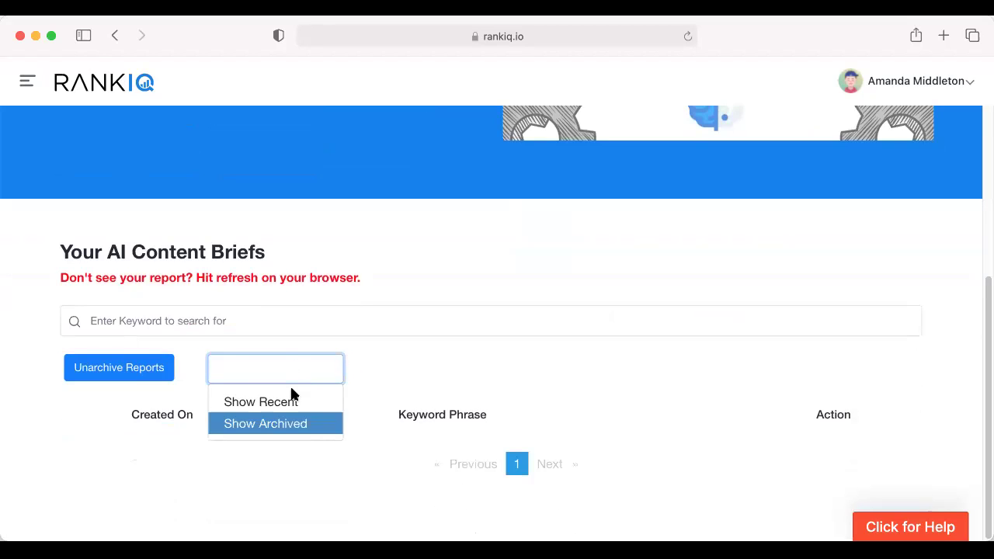
left_click(288, 421)
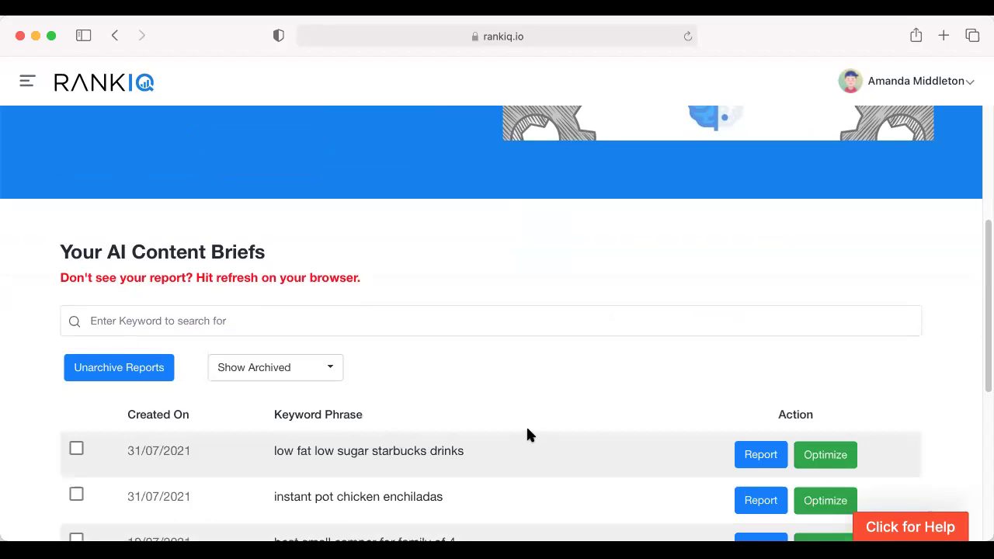
left_click_drag(985, 235, 985, 322)
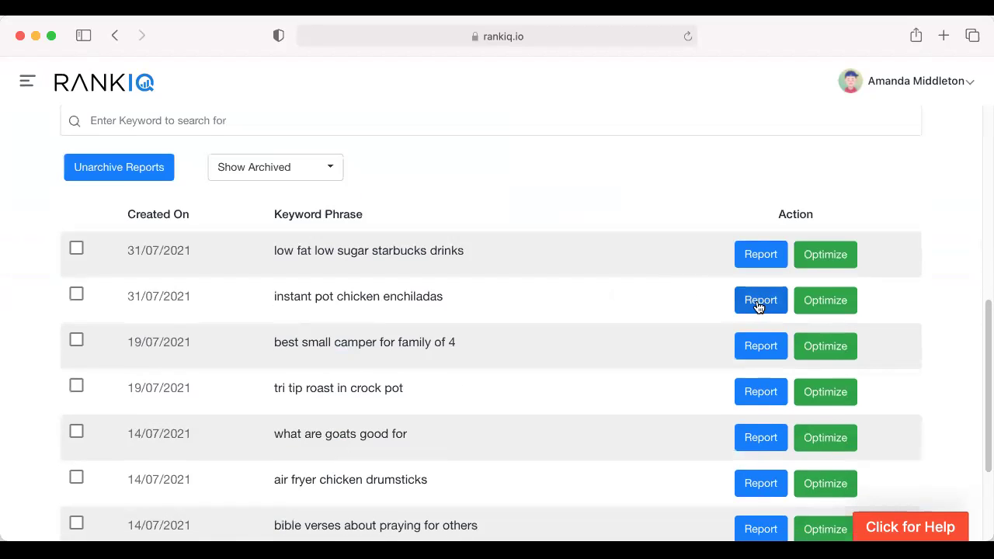
left_click(760, 301)
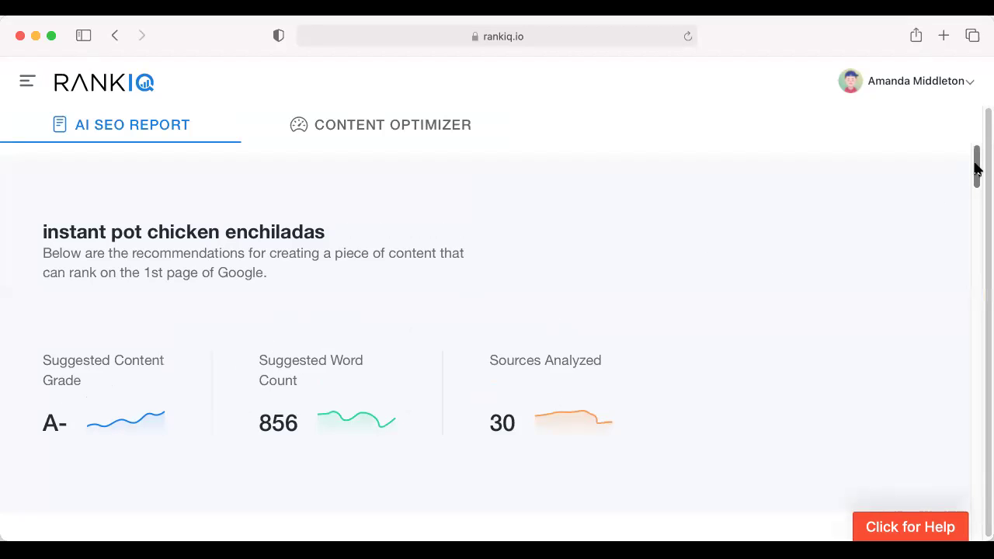
Examine the report's suggested grade and word count, highest scoring topics, top-ranked titles and competition analysis.
left_click_drag(976, 166, 978, 183)
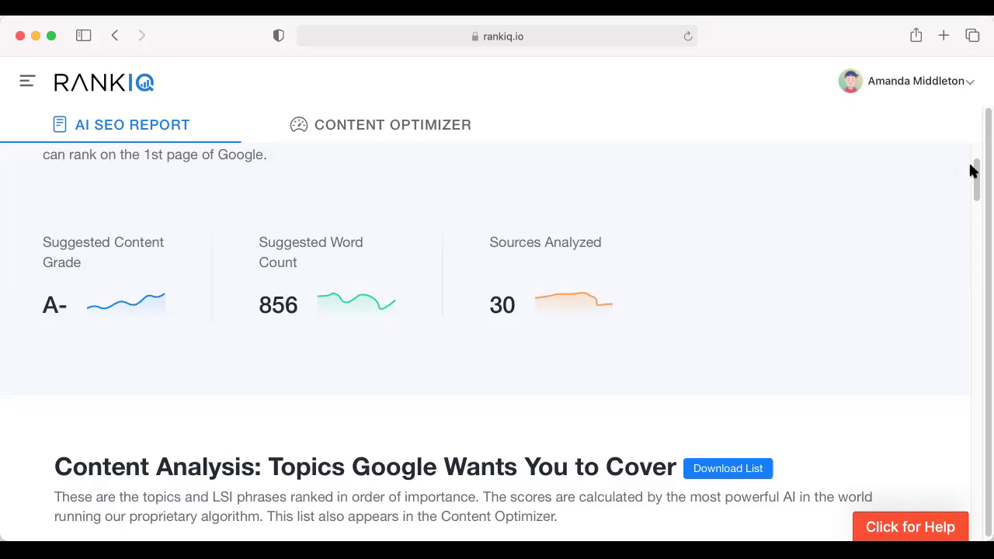
left_click_drag(977, 177, 982, 220)
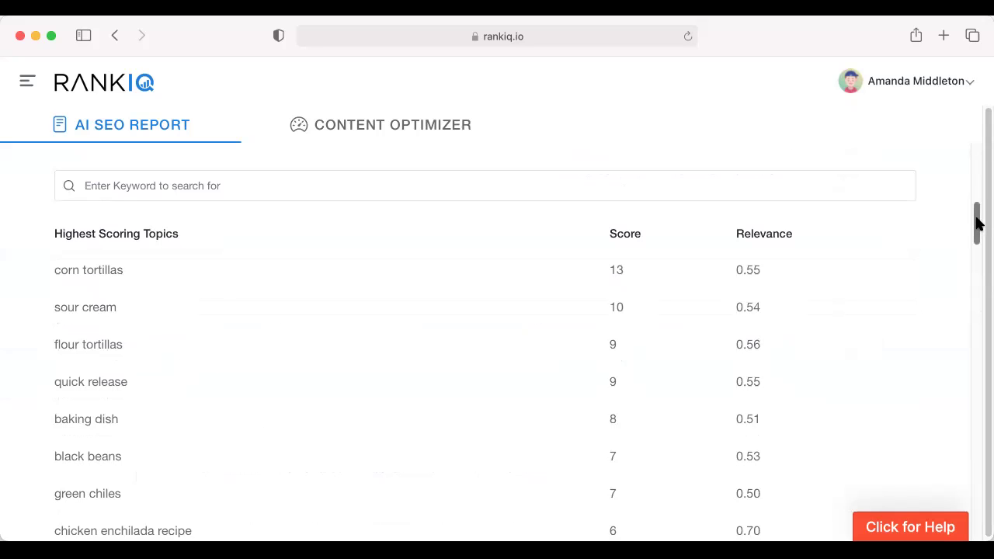
left_click_drag(977, 221, 980, 237)
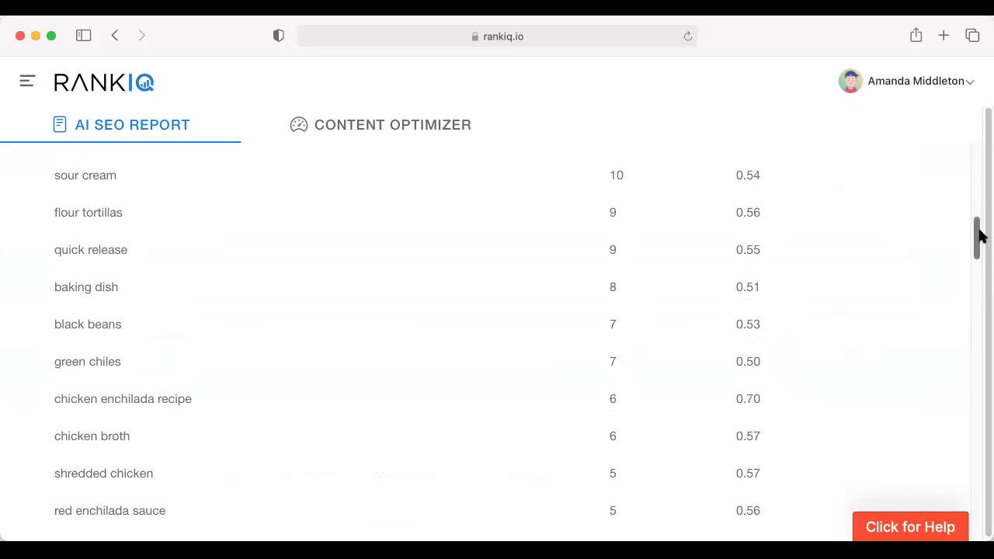
left_click_drag(980, 237, 980, 208)
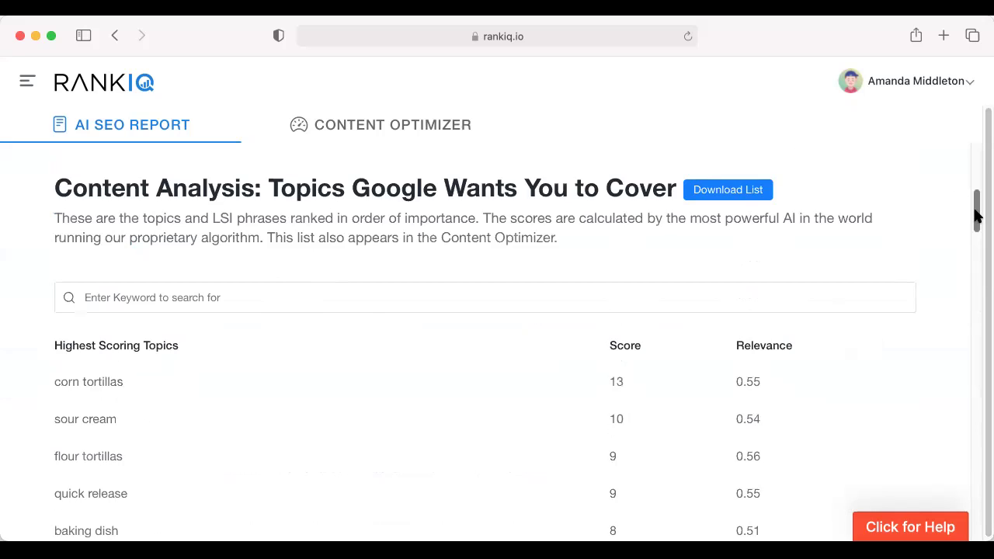
left_click_drag(976, 215, 984, 234)
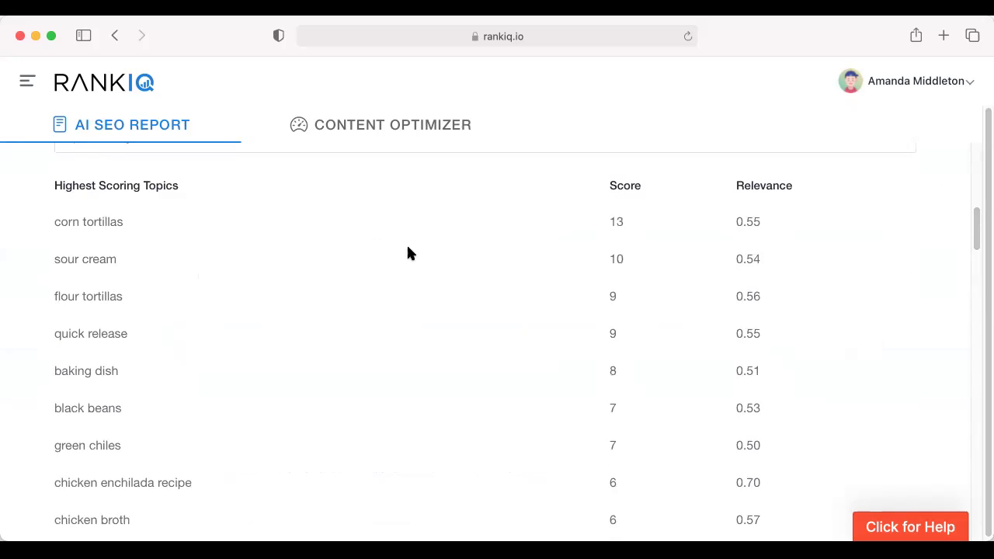
left_click_drag(977, 232, 983, 422)
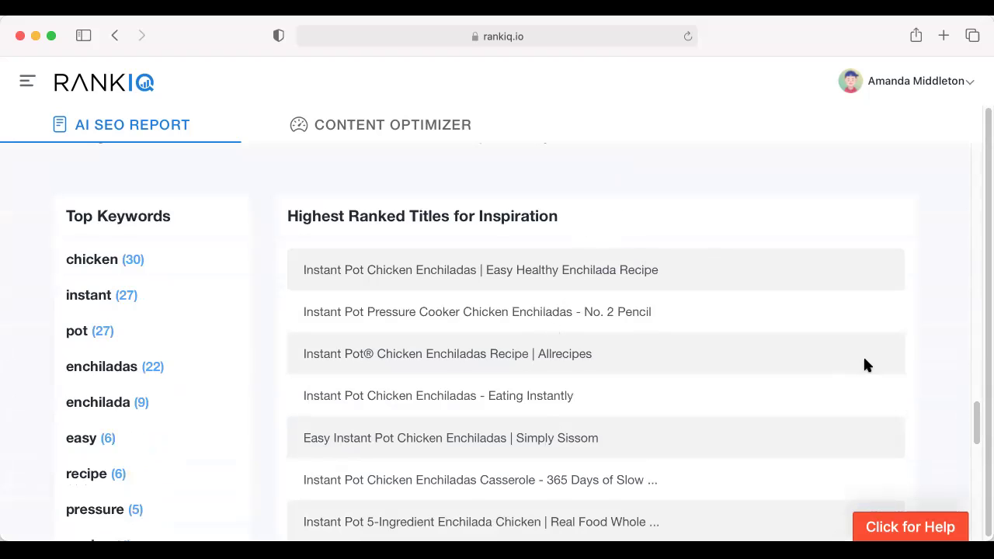
left_click_drag(977, 418, 983, 513)
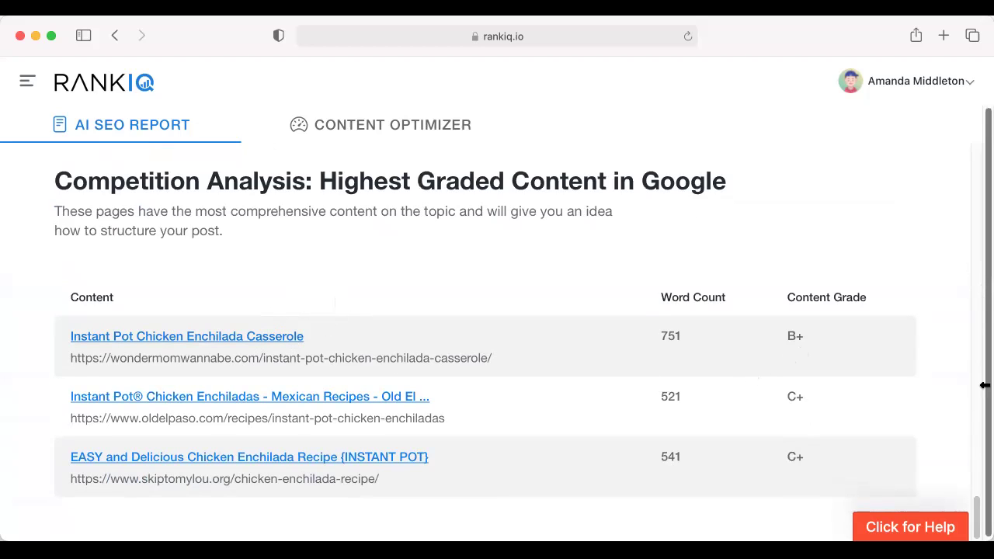
scroll(984, 475, "down", 1)
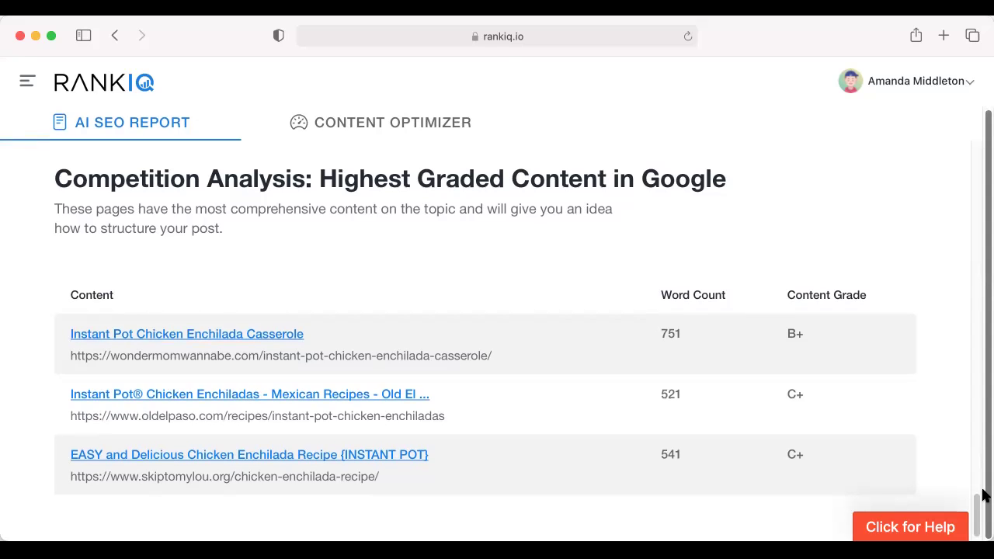
scroll(984, 466, "up", 1)
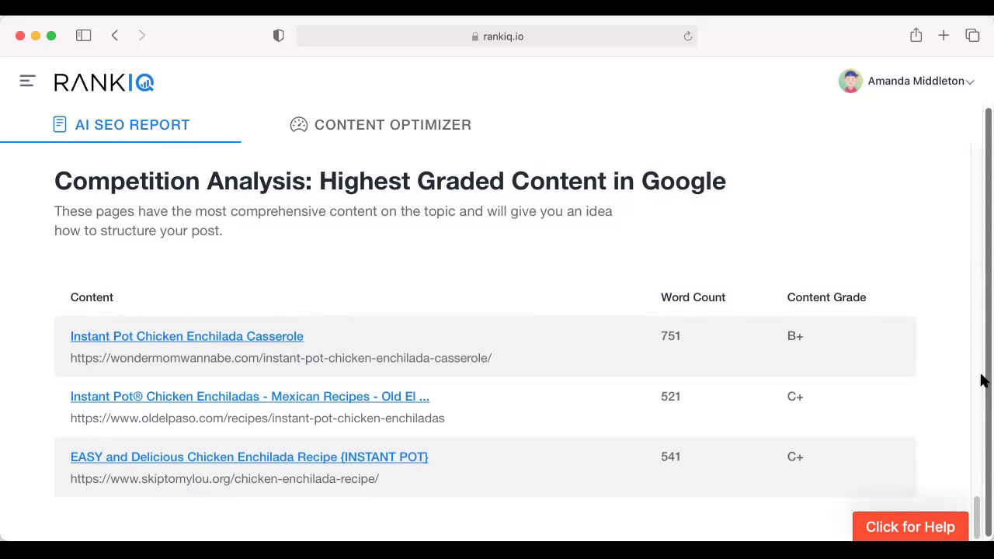
left_click_drag(977, 509, 958, 224)
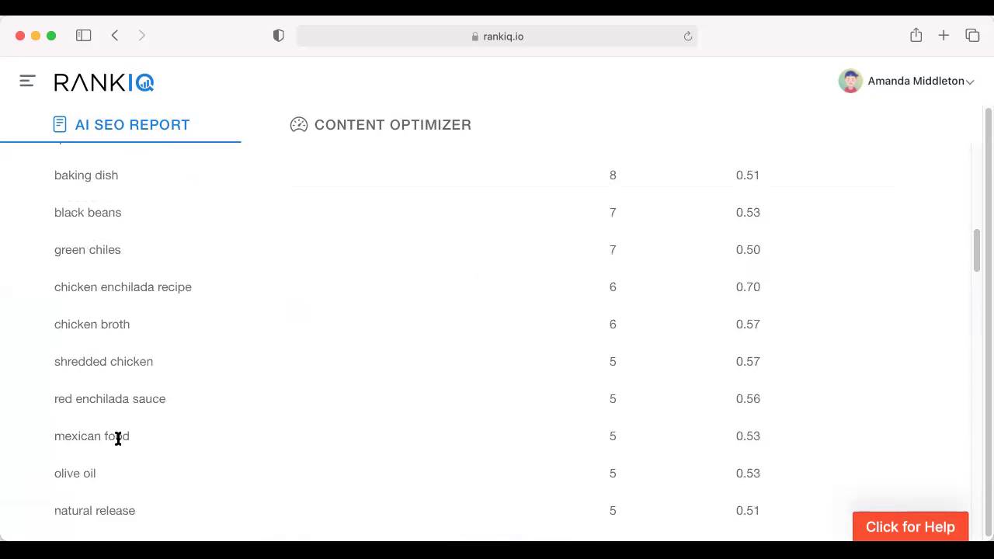
Open the content optimizer for the enchilada draft and check which topics to include are used or missing.
left_click(407, 128)
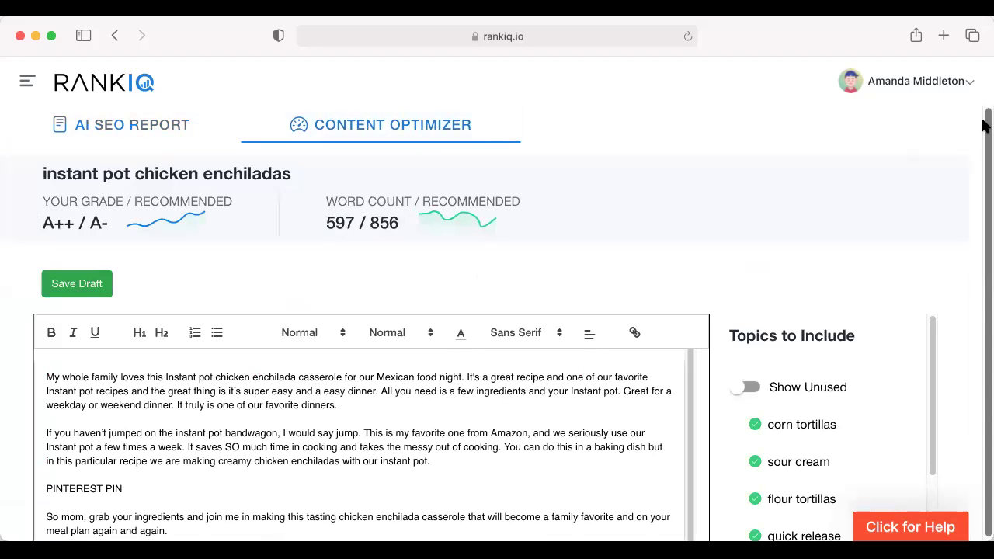
scroll(984, 147, "down", 1)
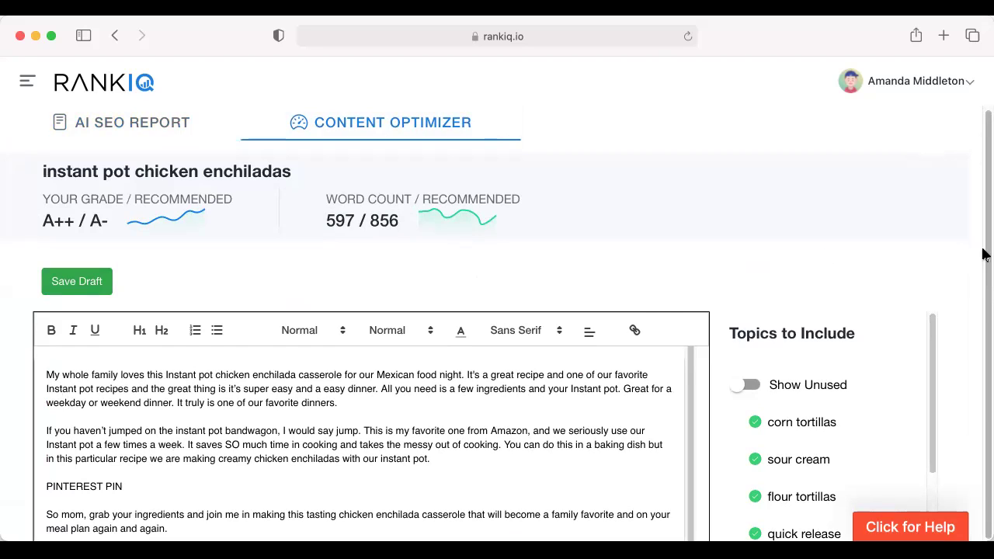
scroll(936, 365, "down", 5)
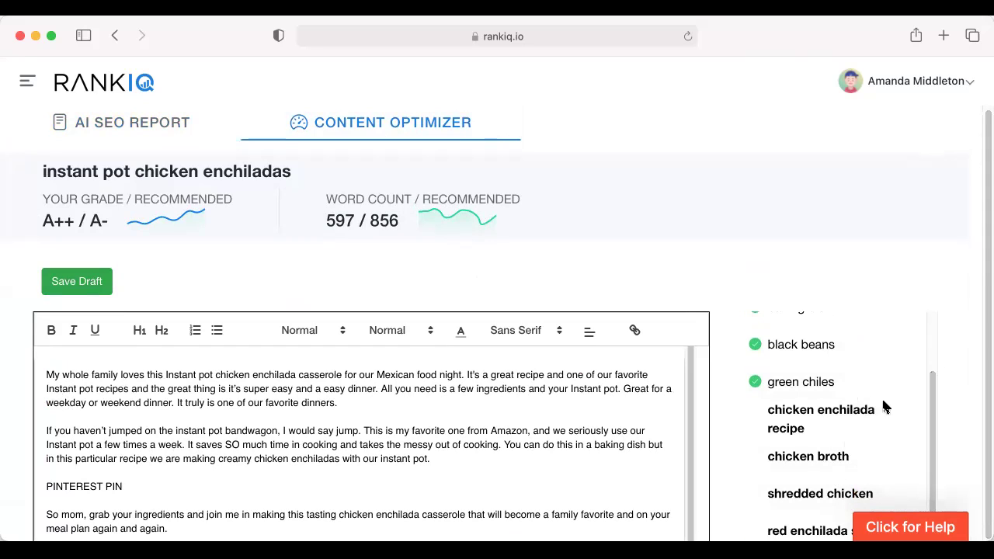
left_click_drag(934, 392, 939, 431)
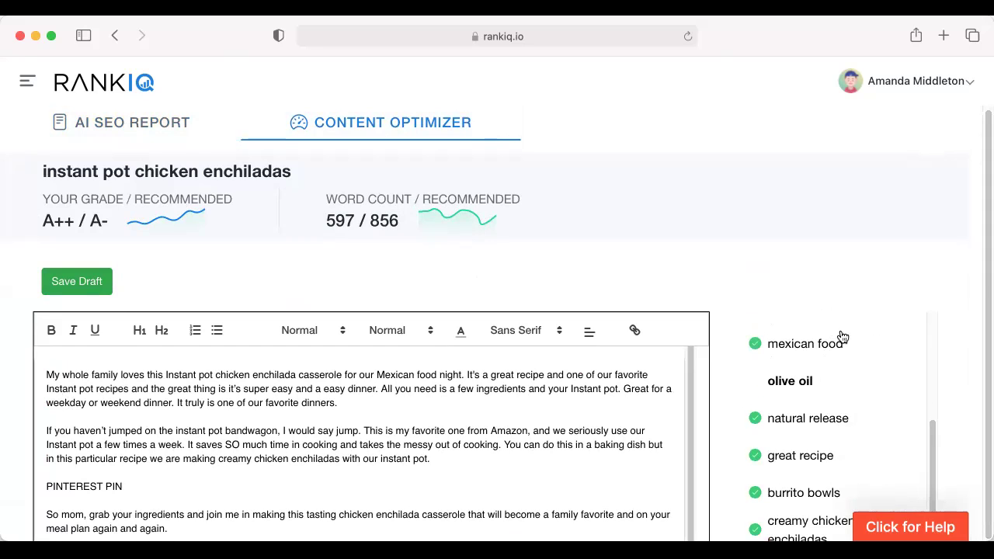
left_click_drag(933, 432, 917, 303)
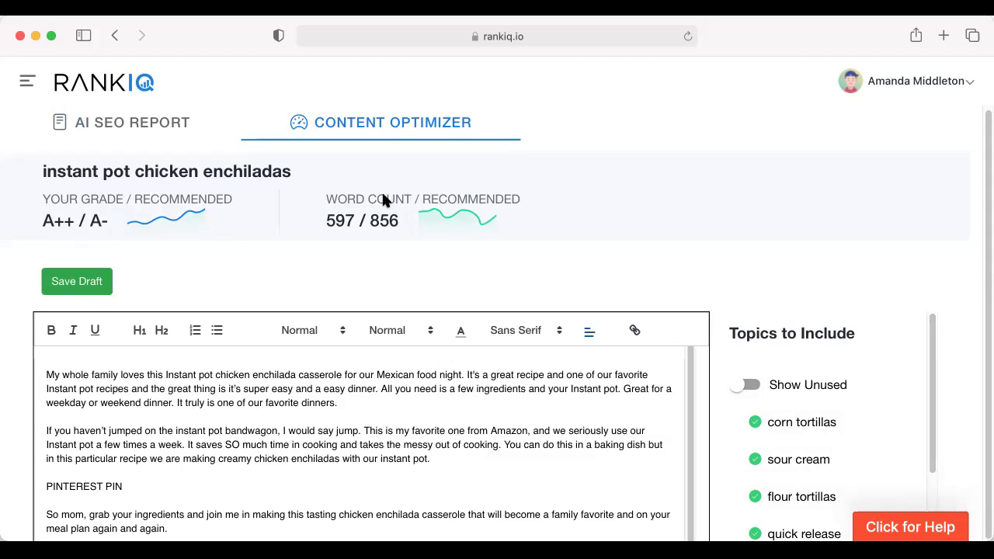
Filter the topics to include to unused ones only and select the "PINTEREST PIN" line in the draft.
left_click(741, 386)
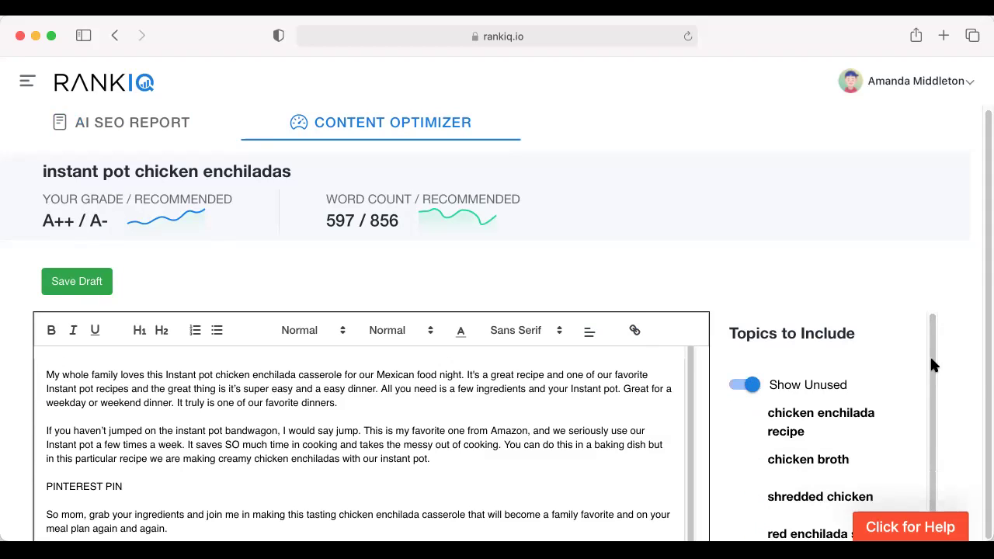
left_click_drag(934, 365, 934, 398)
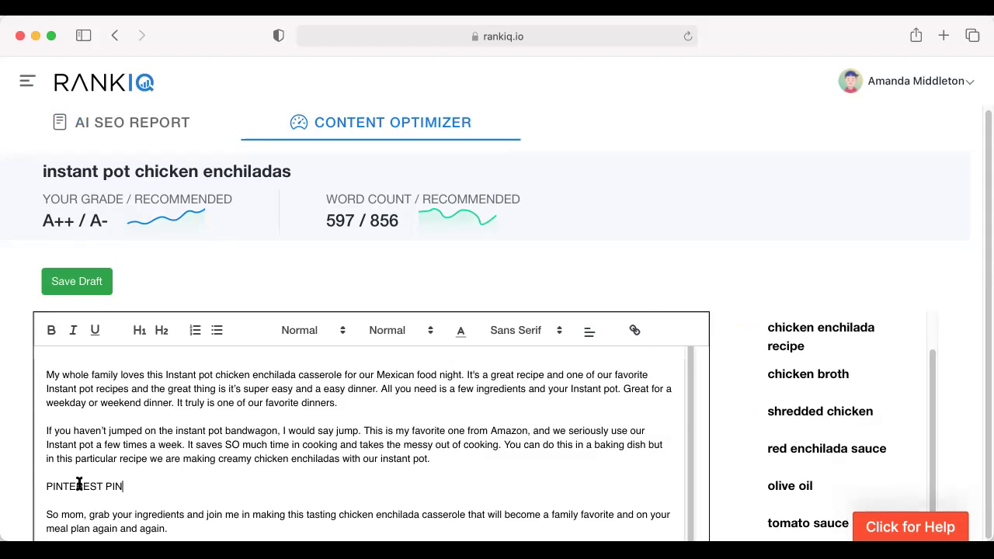
triple_click(45, 485)
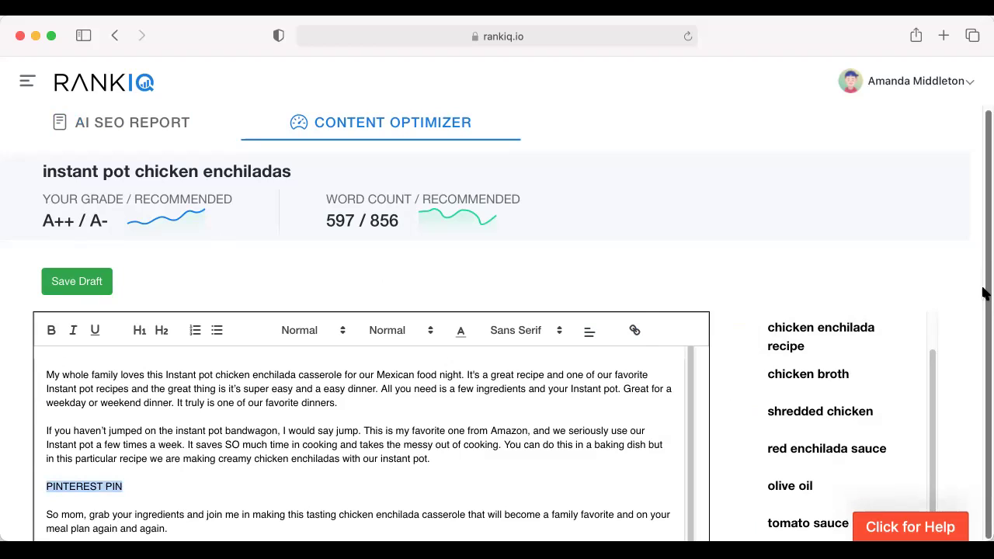
In the draft sentence starting "So mom", change "tasting" to "tasty" and replace "casserole" with "recipe".
left_click_drag(687, 393, 695, 473)
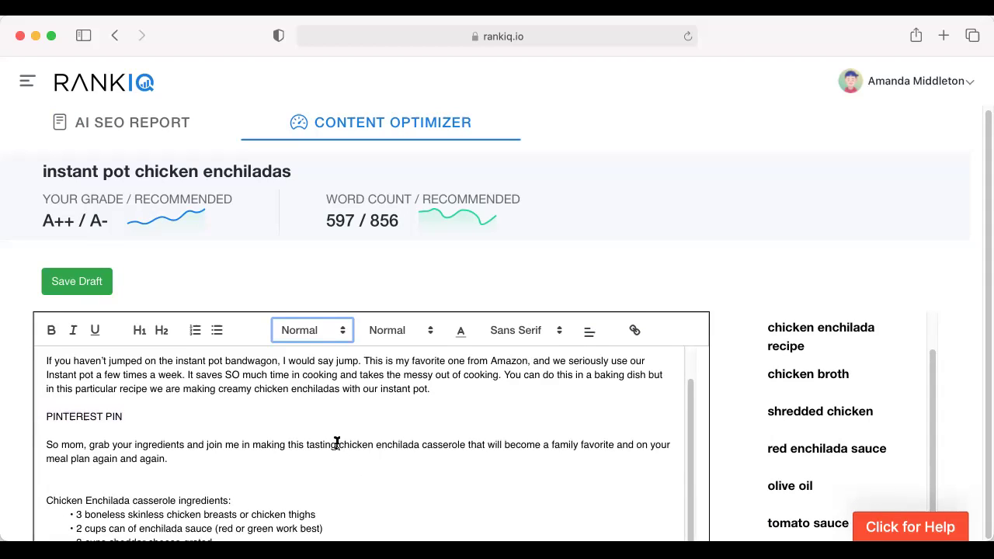
left_click_drag(336, 443, 325, 442)
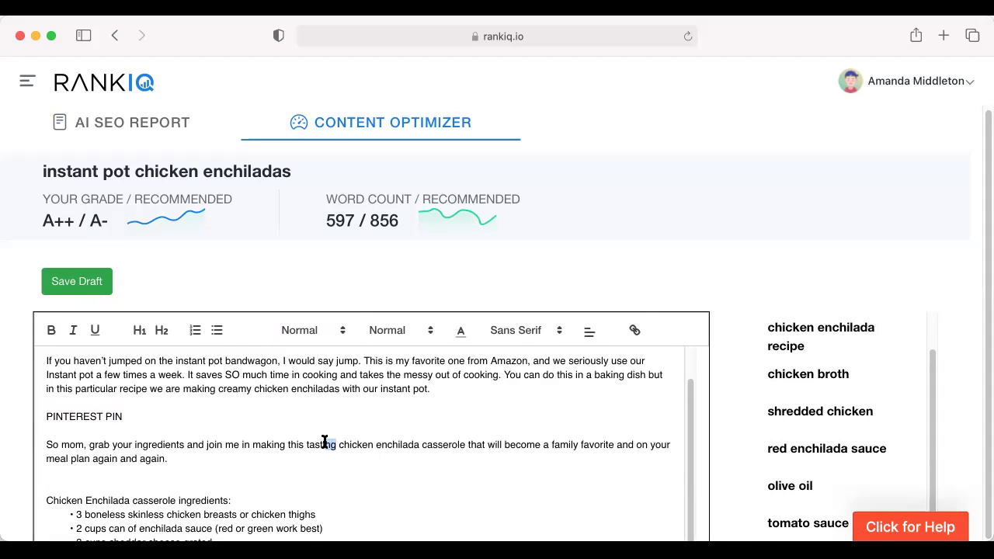
type("y")
key("BackSpace")
key("BackSpace")
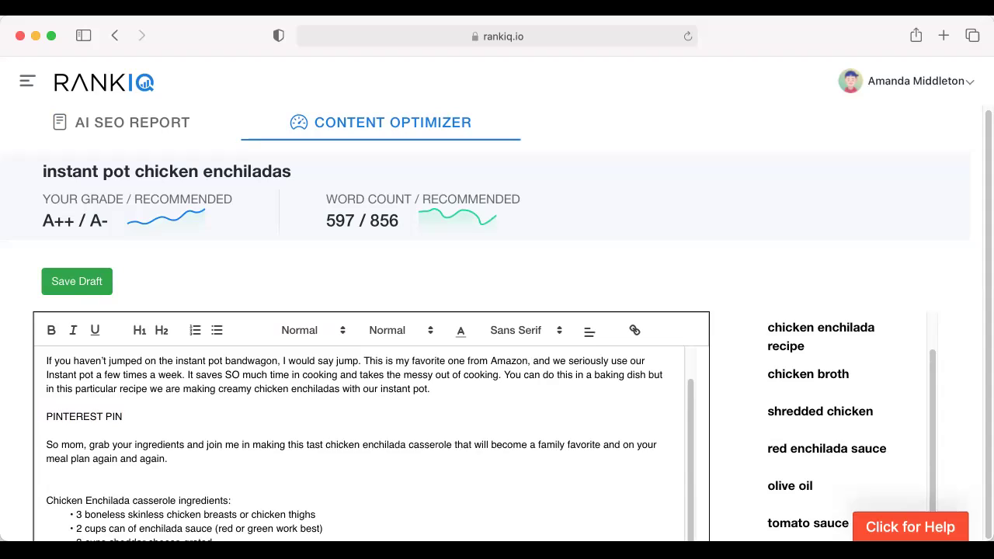
type("y")
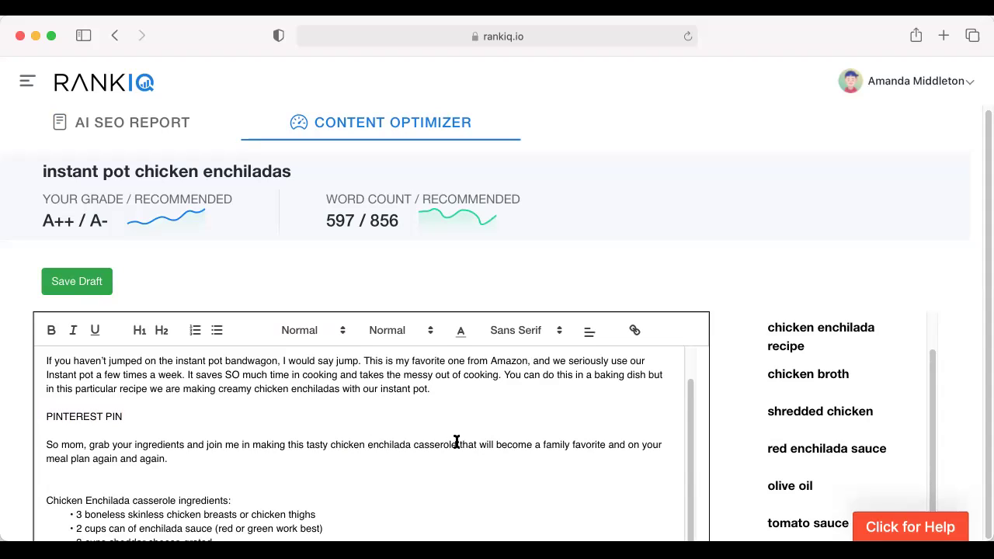
left_click_drag(457, 444, 415, 444)
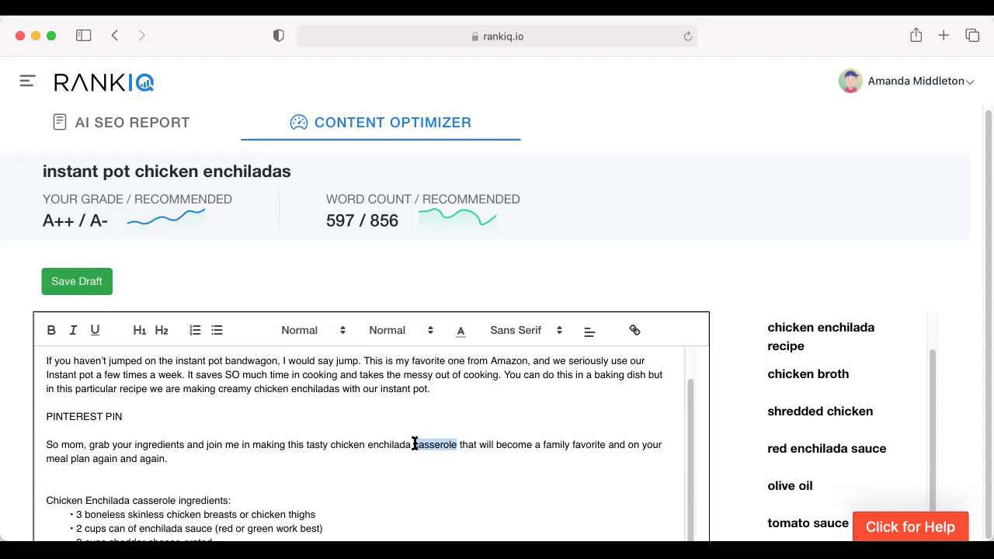
type("recipe")
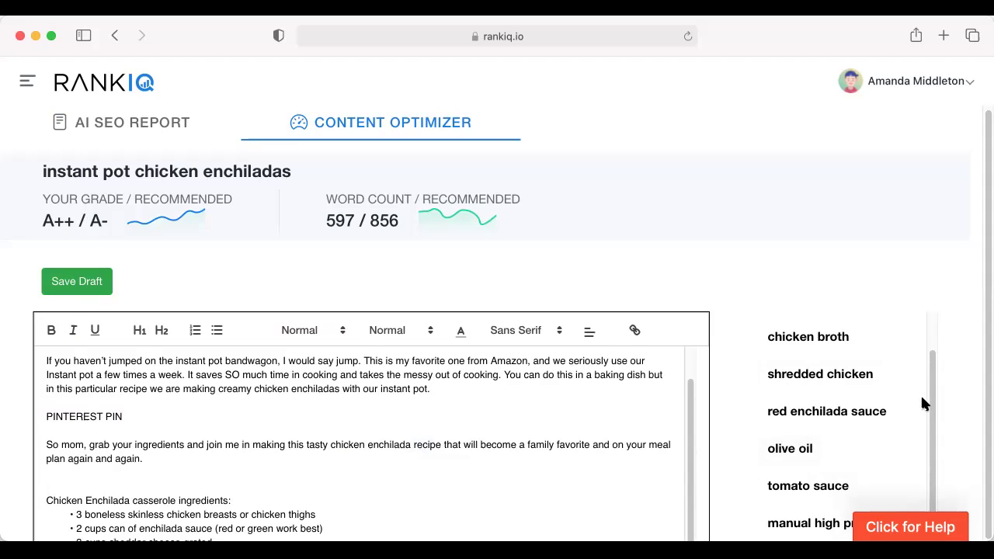
Look over the unused topics and read the draft from the ingredients list down to the closing side-dish paragraph.
left_click_drag(929, 404, 935, 505)
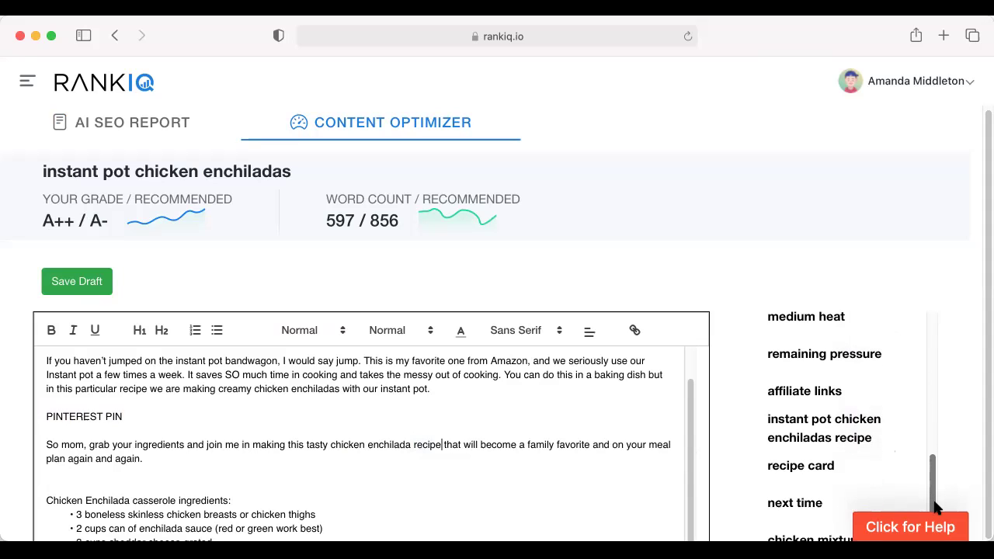
left_click(690, 419)
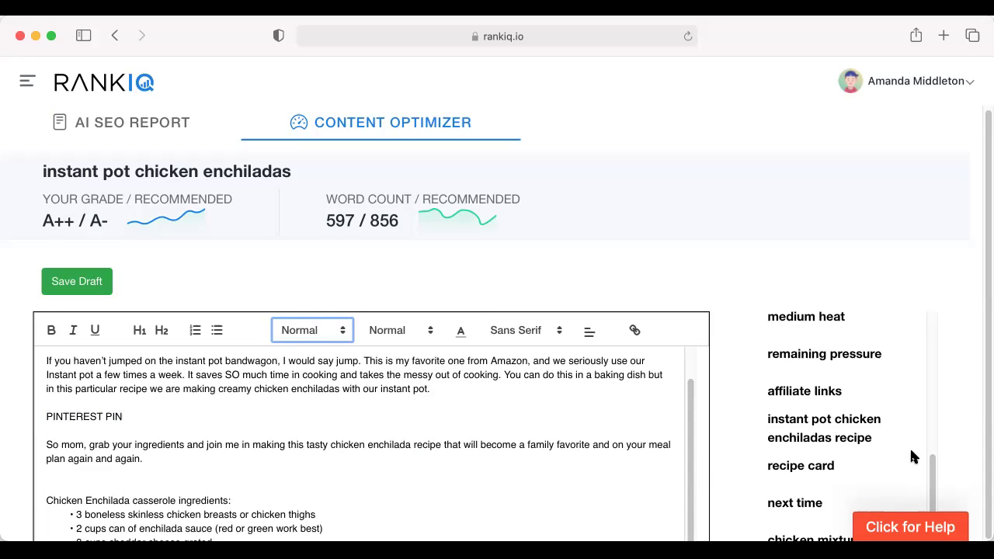
mouse_move(935, 464)
left_mouse_down()
mouse_move(932, 487)
mouse_move(932, 472)
left_mouse_up()
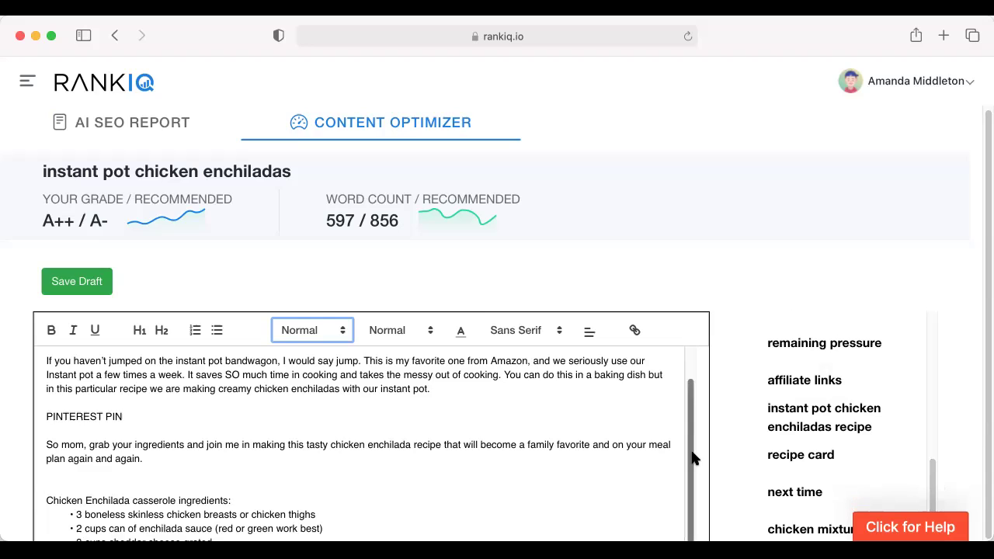
left_click(556, 445)
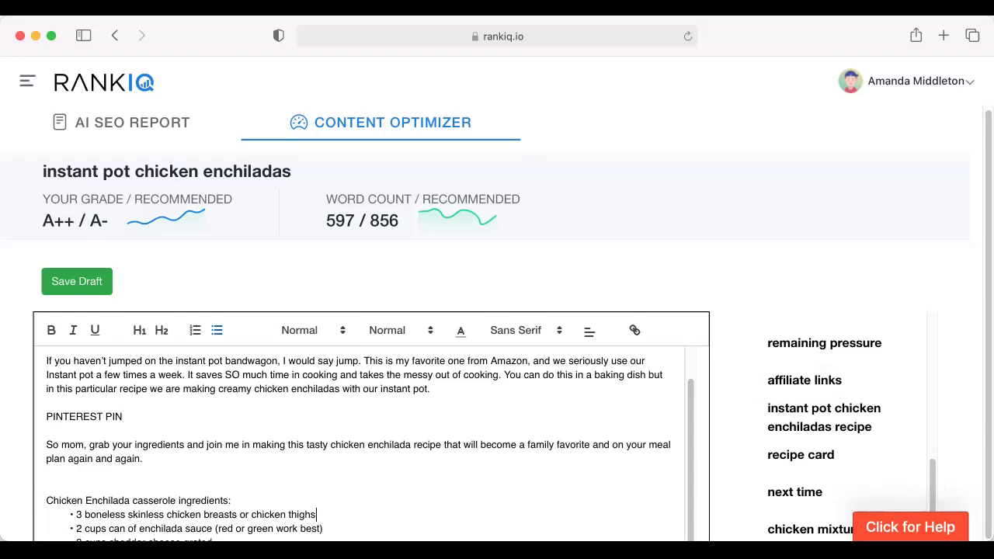
key("Down")
key("Down")
key("Down")
key("Down")
key("Down")
key("Down")
key("Down")
key("Down")
key("Down")
key("Down")
key("Down")
key("Down")
key("Down")
key("Down")
key("Down")
key("Down")
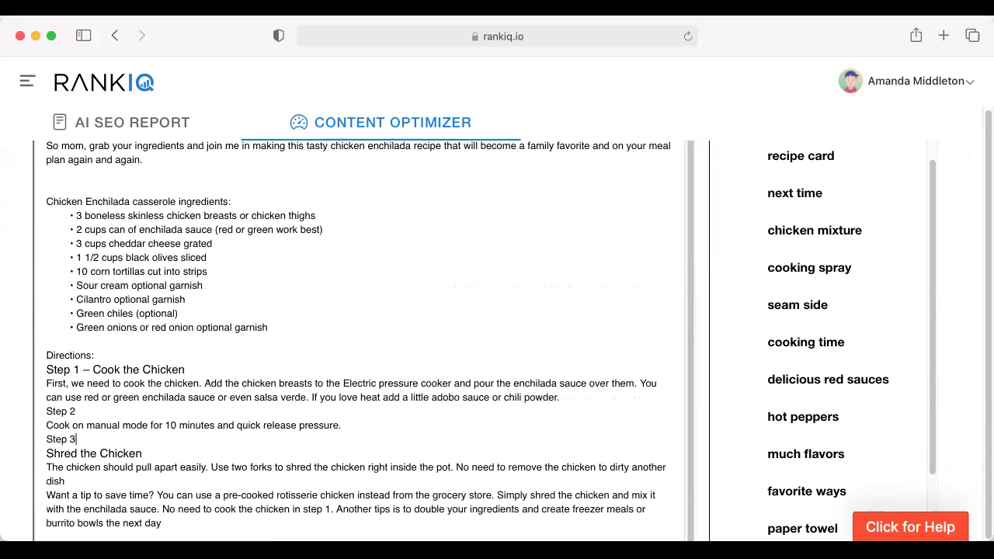
key("Down")
key("Down")
key("Down")
key("Down")
key("Down")
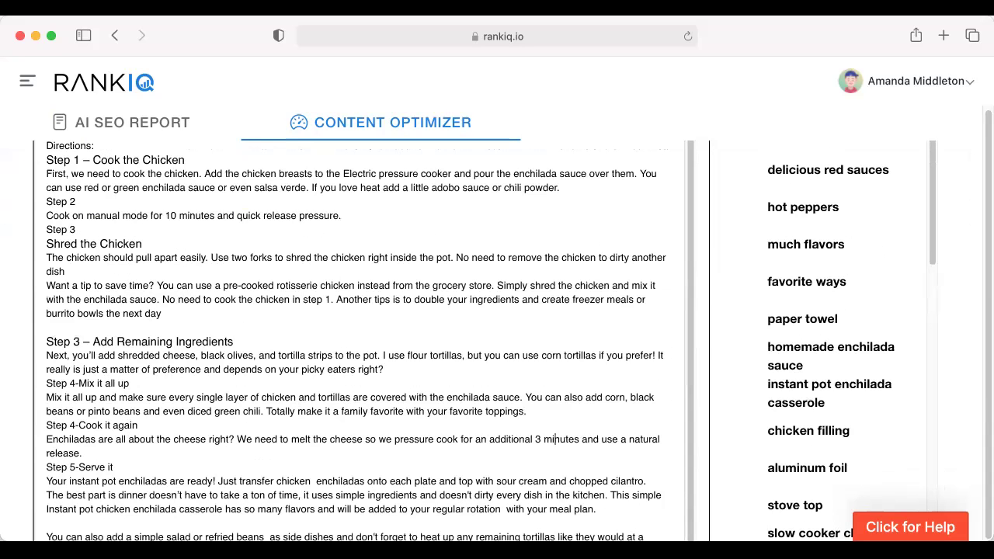
key("Down")
key("Down")
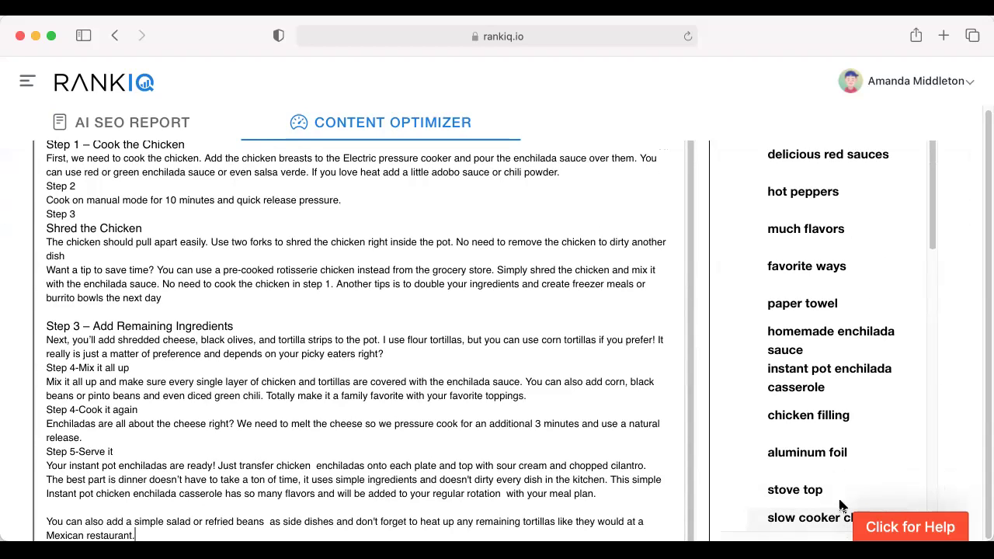
Examine the rest of the unused topics down to "mixing bowl" and back up for ideas that could fit the draft.
left_click_drag(933, 239, 936, 258)
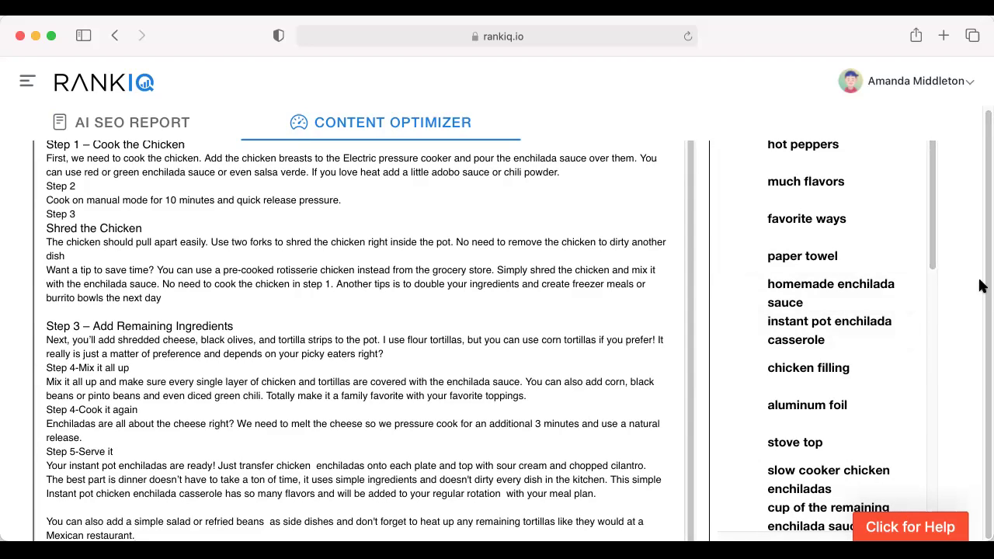
scroll(928, 264, "down", 4)
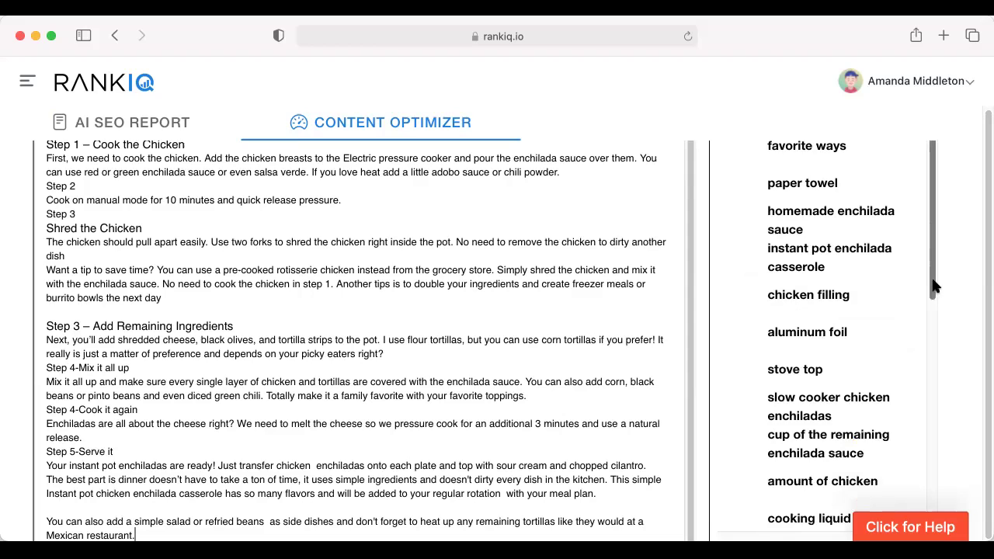
left_click_drag(936, 320, 937, 342)
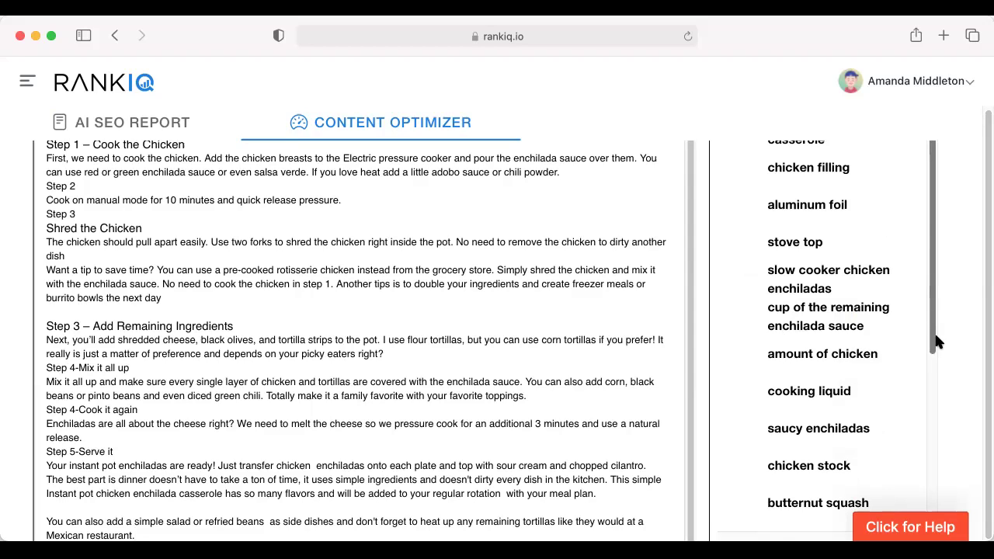
left_click_drag(932, 306, 942, 487)
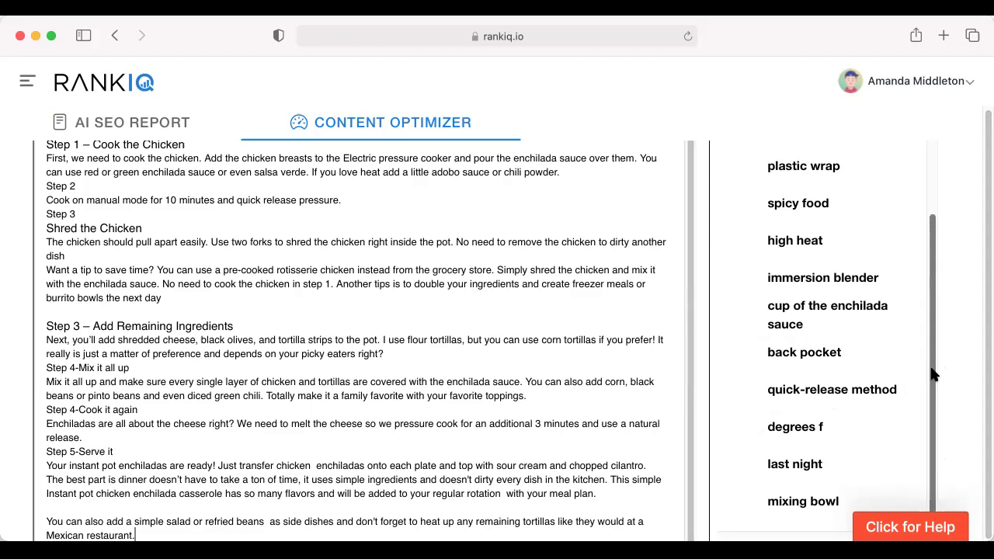
scroll(933, 326, "up", 5)
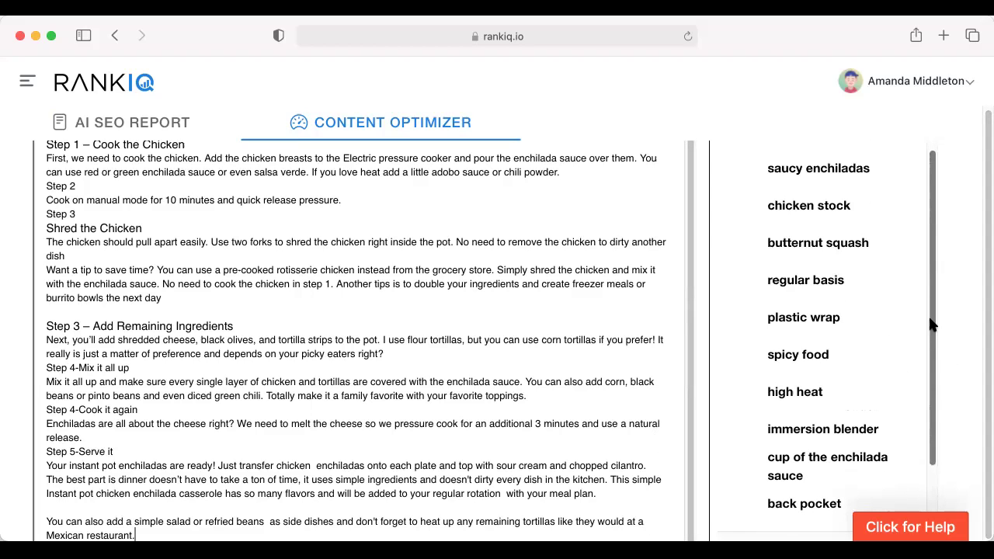
scroll(933, 326, "down", 5)
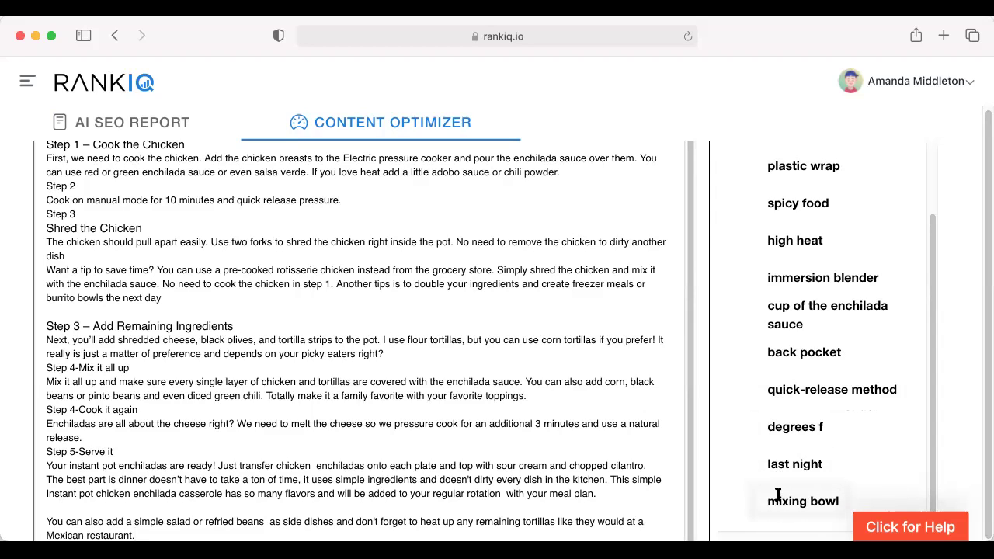
left_click_drag(931, 281, 938, 90)
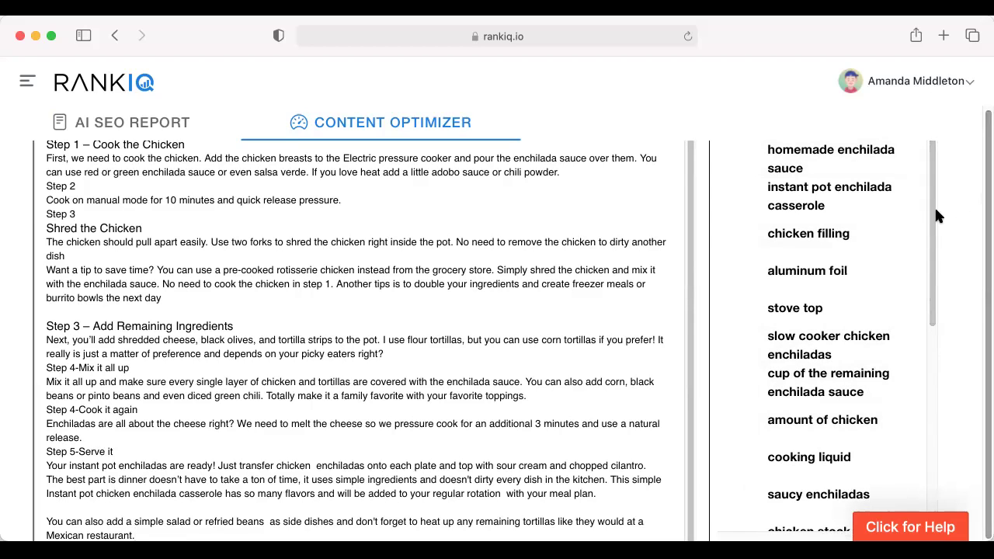
scroll(926, 184, "up", 5)
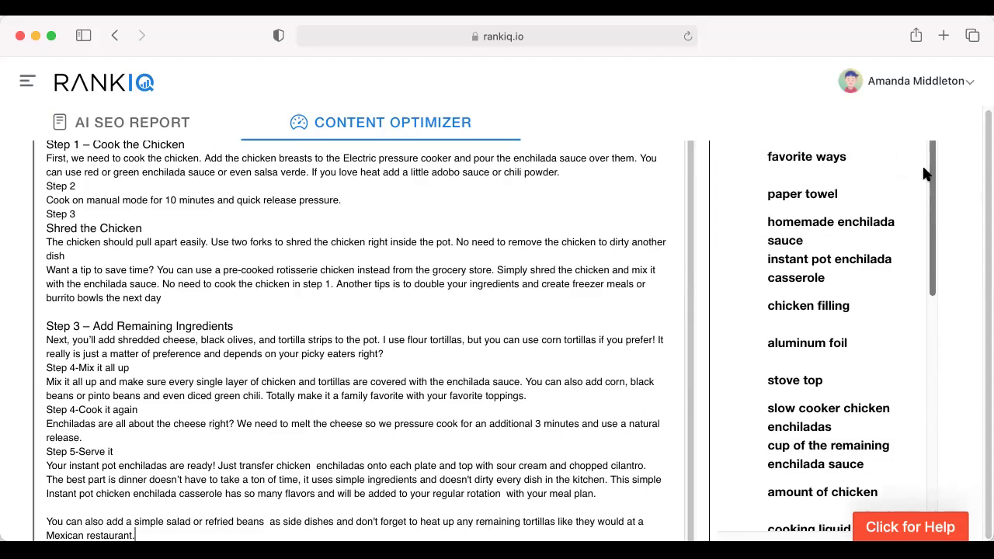
left_click_drag(919, 108, 920, 113)
scroll(935, 175, "up", 5)
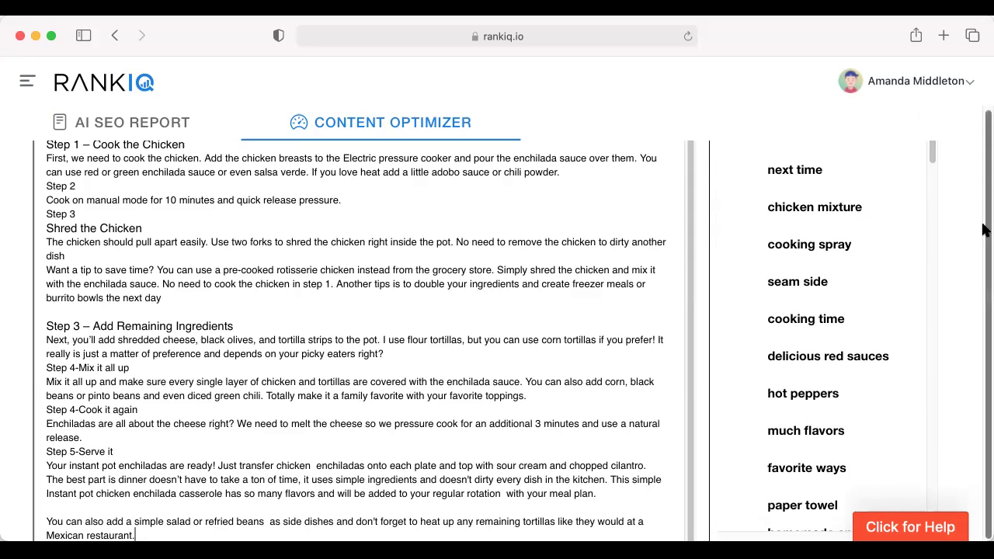
left_click_drag(929, 145, 919, 118)
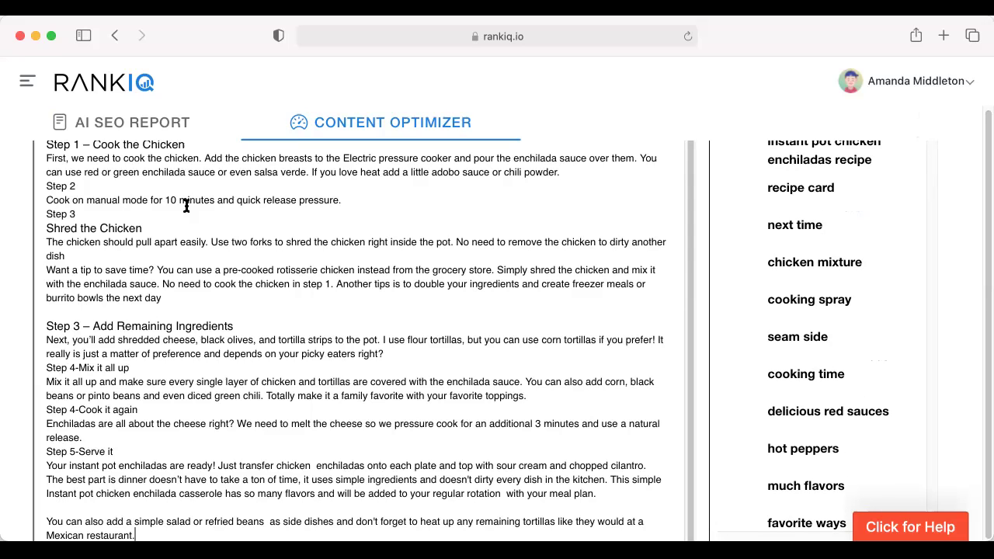
Return to the home page and review the Run New Report section and the Your AI Content Briefs list.
left_click(109, 87)
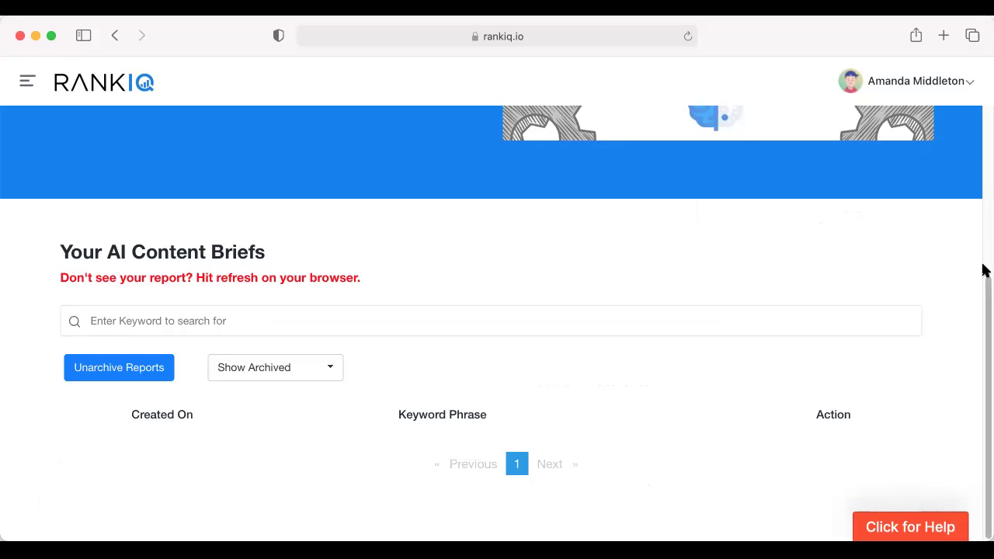
left_click_drag(985, 288, 983, 133)
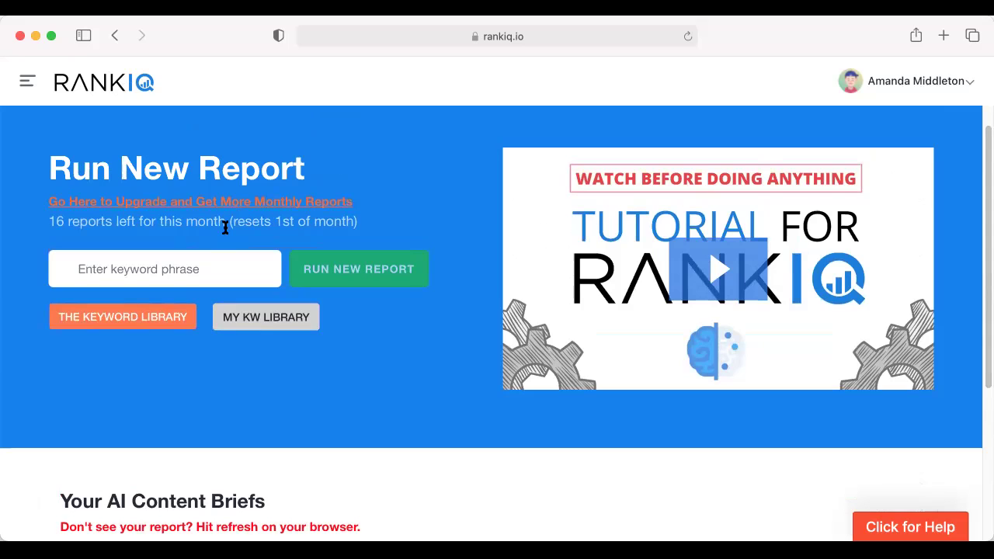
left_click_drag(985, 140, 985, 299)
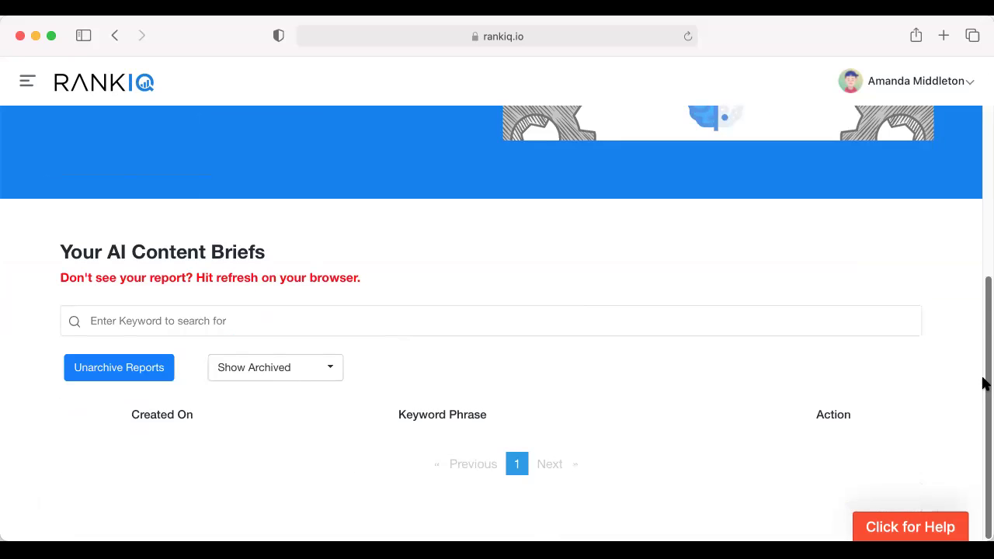
left_click_drag(985, 311, 977, 61)
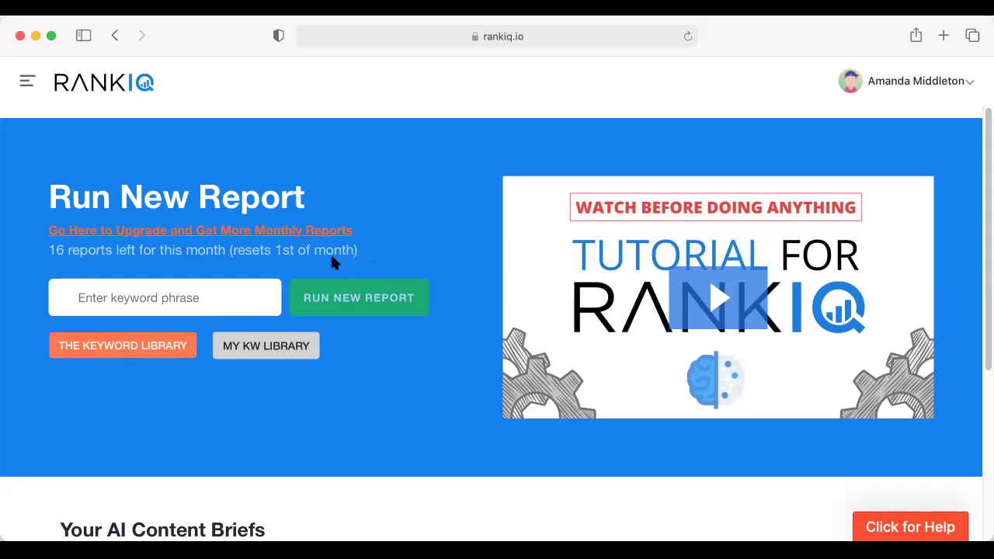
left_click_drag(984, 148, 984, 318)
left_click_drag(984, 266, 983, 80)
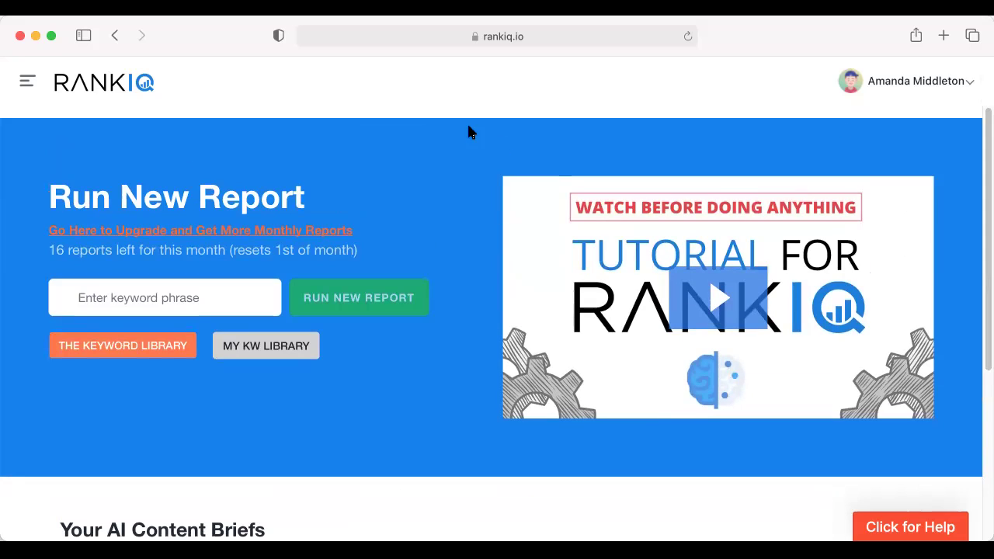